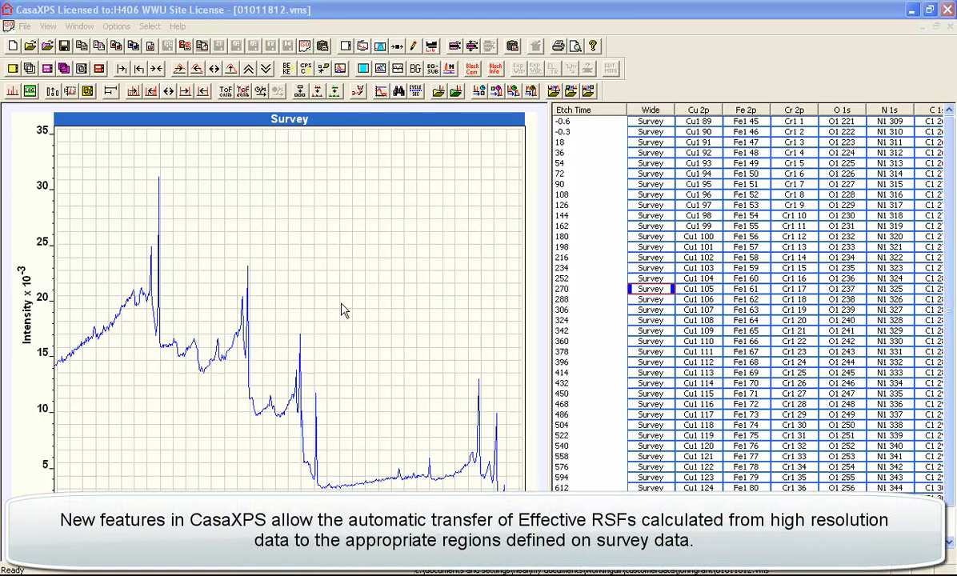
# - Zoom the survey spectrum into the peaks below about 200 eV and open the Quantification Parameters and Element Library
pyautogui.moveTo(448, 364); pyautogui.dragTo(519, 516)
pyautogui.click(483, 420)
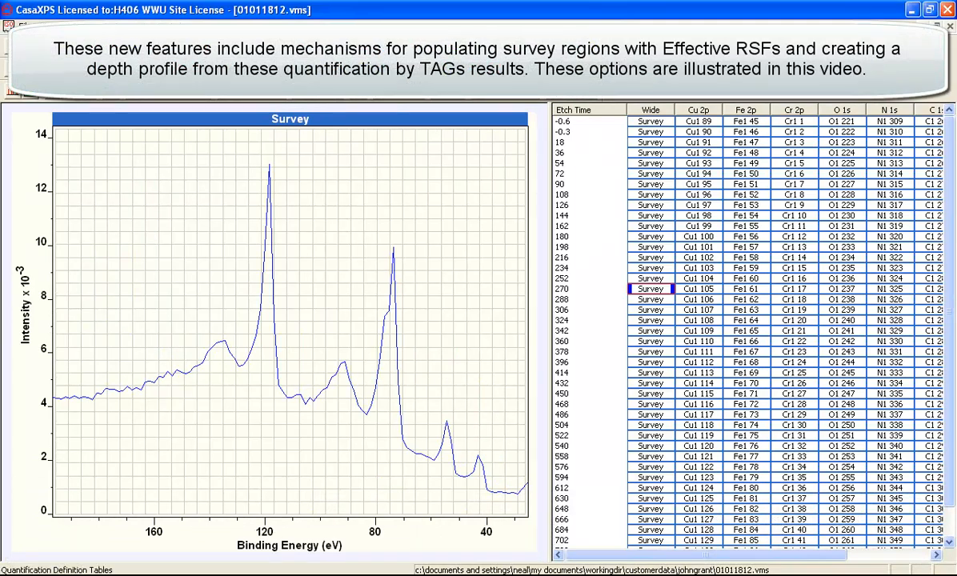
pyautogui.click(376, 90)
pyautogui.moveTo(376, 89); pyautogui.dragTo(640, 126)
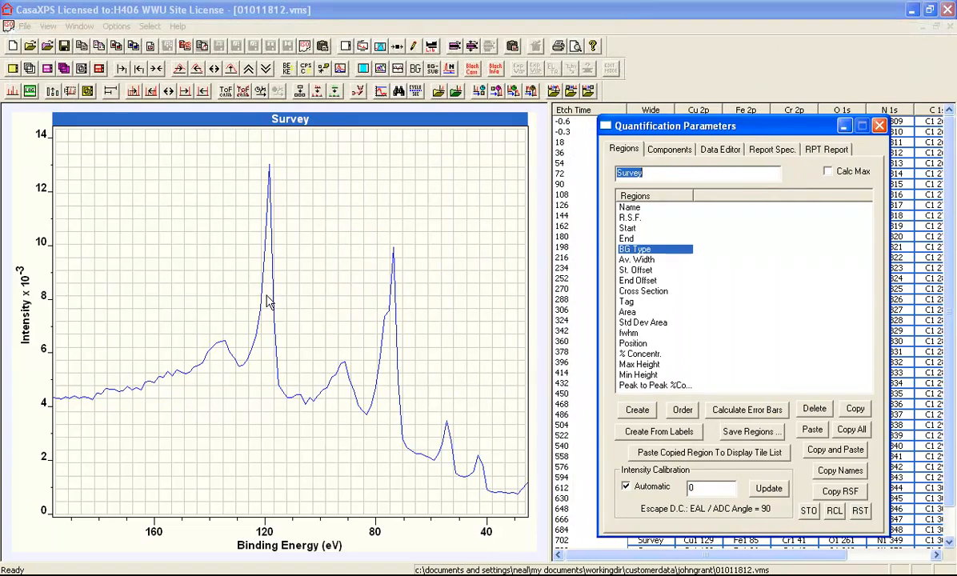
pyautogui.click(431, 47)
pyautogui.moveTo(412, 100); pyautogui.dragTo(722, 185)
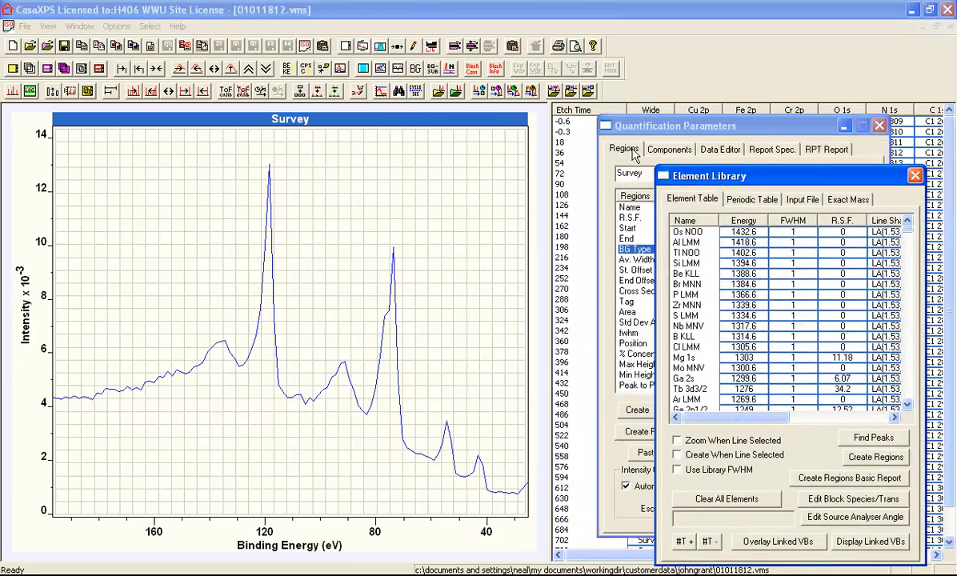
# - Mark the survey peak near 118 eV with the Al 2s library line and create a quantification region for it
pyautogui.click(270, 279)
pyautogui.click(269, 277)
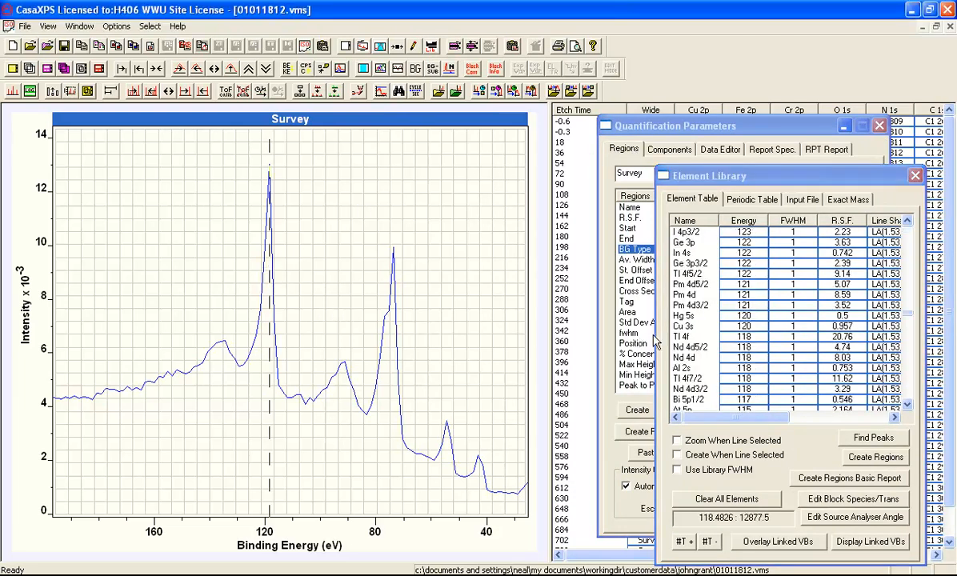
pyautogui.click(684, 368)
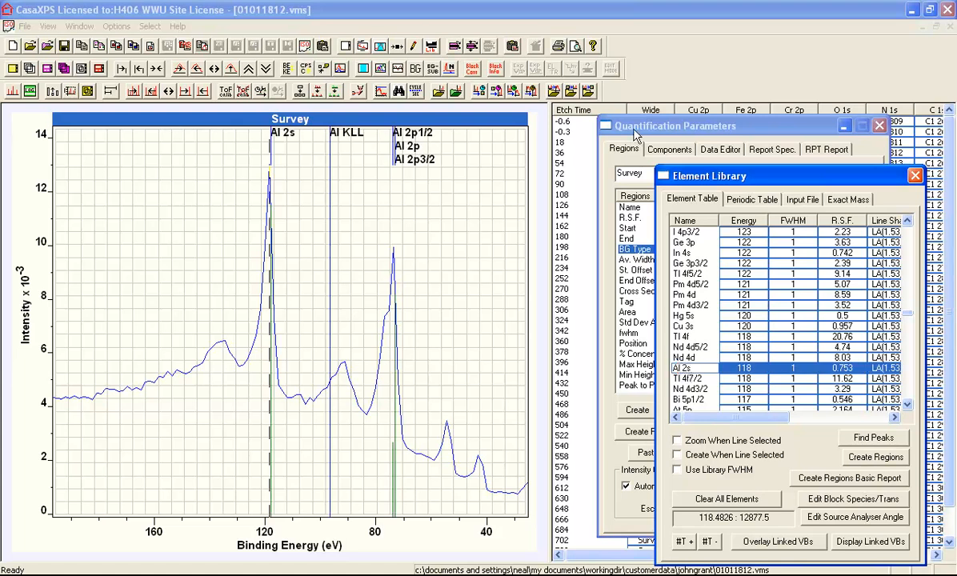
pyautogui.click(638, 332)
pyautogui.click(638, 409)
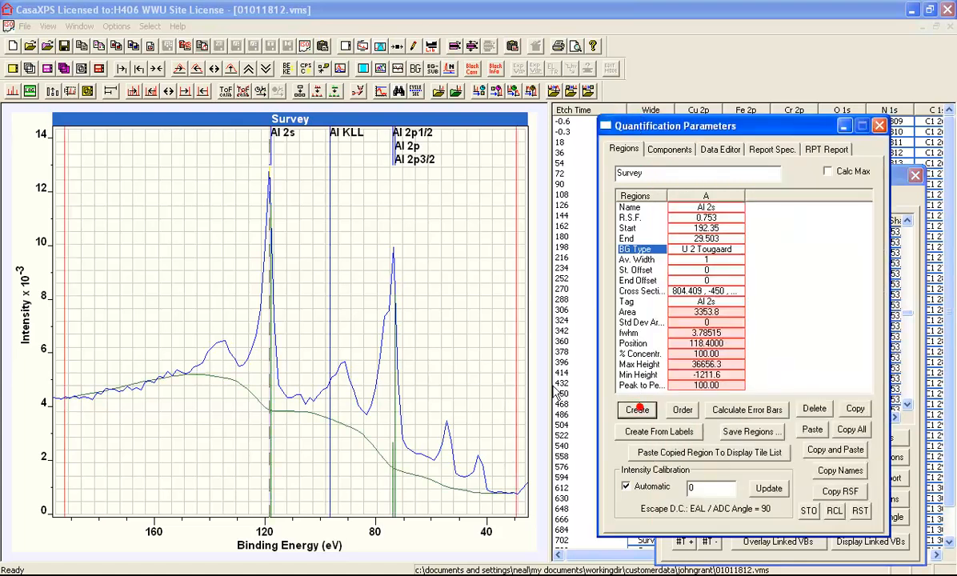
# - Narrow the Al 2s region to about 129.5 to 110.6 eV and open its R.S.F. value
pyautogui.moveTo(515, 373); pyautogui.dragTo(291, 335)
pyautogui.moveTo(64, 345); pyautogui.dragTo(241, 346)
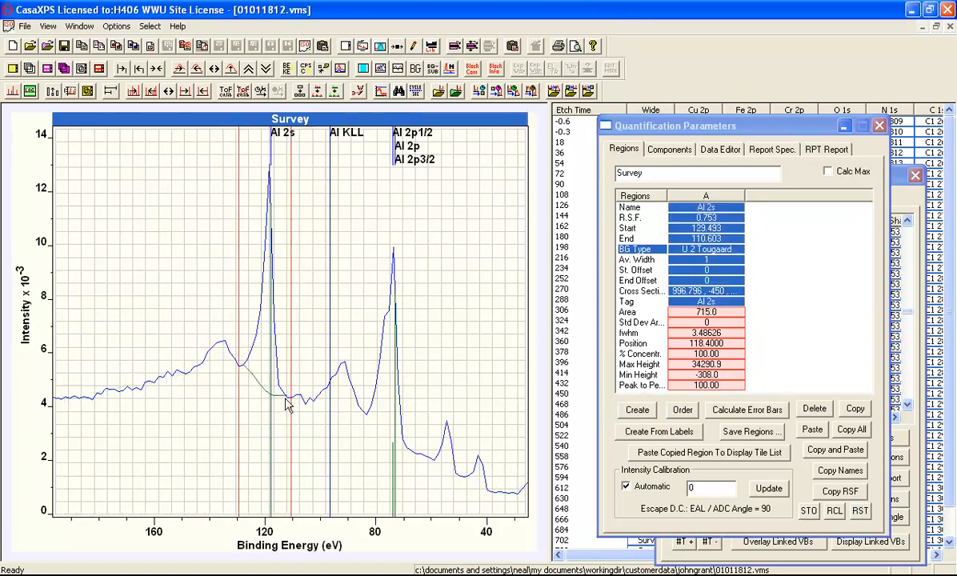
pyautogui.click(707, 217)
pyautogui.doubleClick(706, 217)
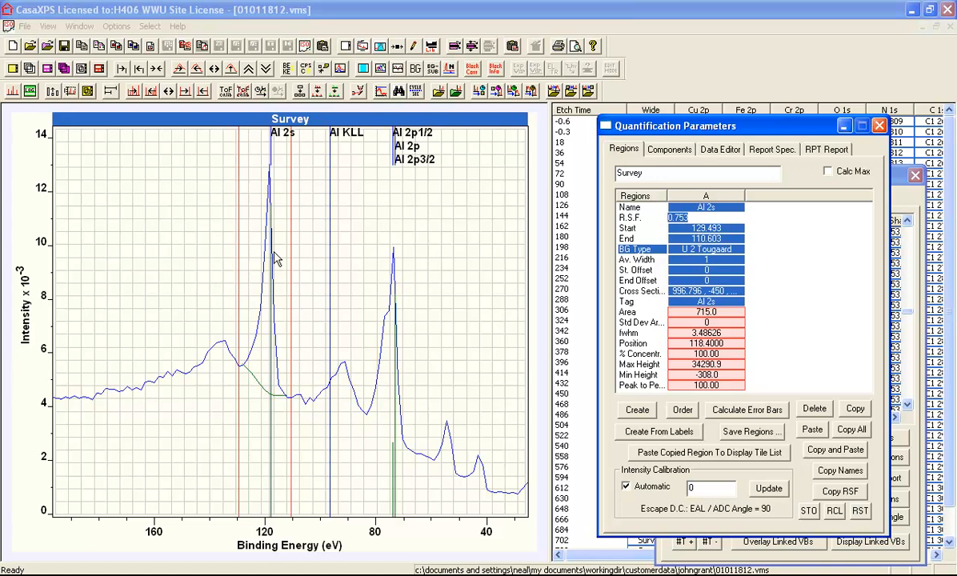
# - Add the copper and chromium element markers to the survey spectrum from the periodic table
pyautogui.click(911, 196)
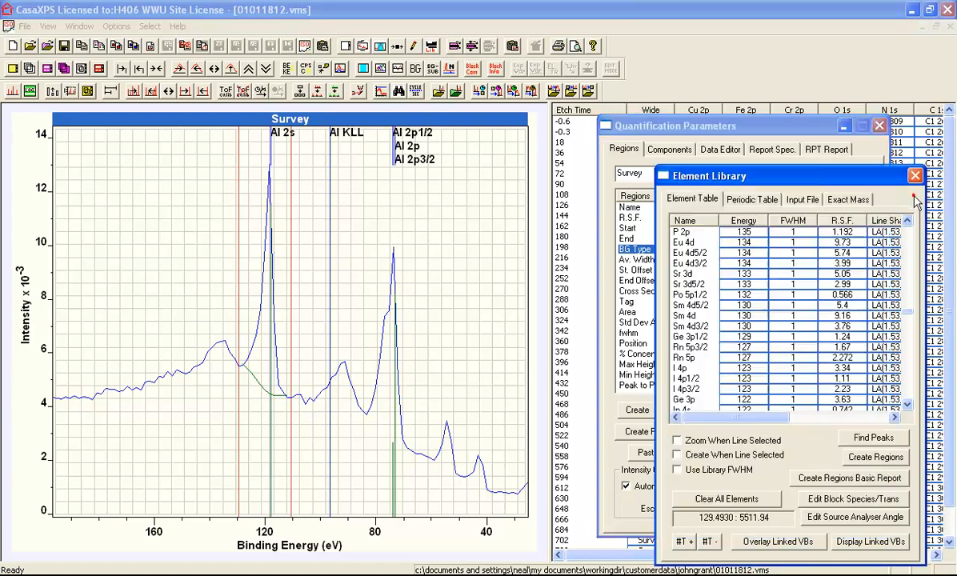
pyautogui.click(728, 199)
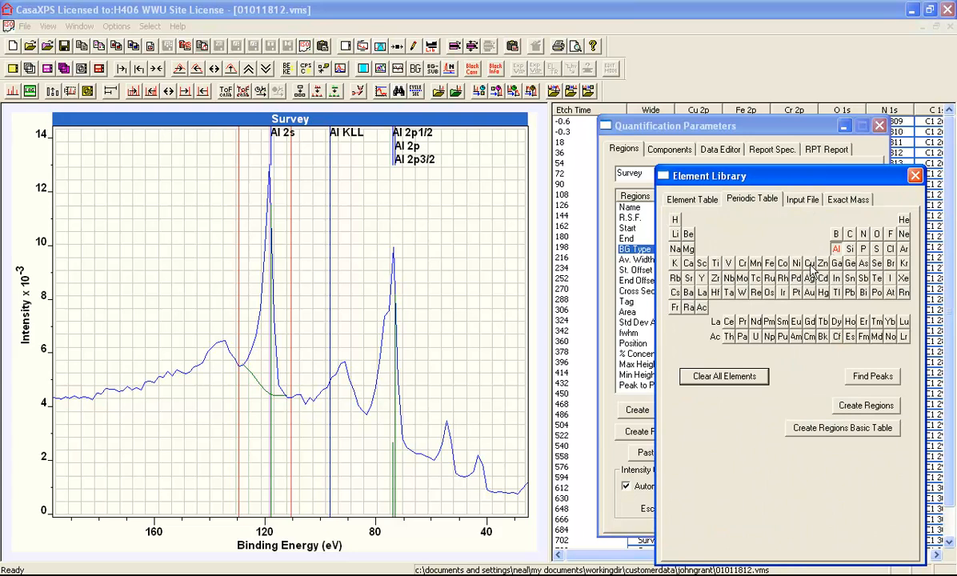
pyautogui.click(808, 266)
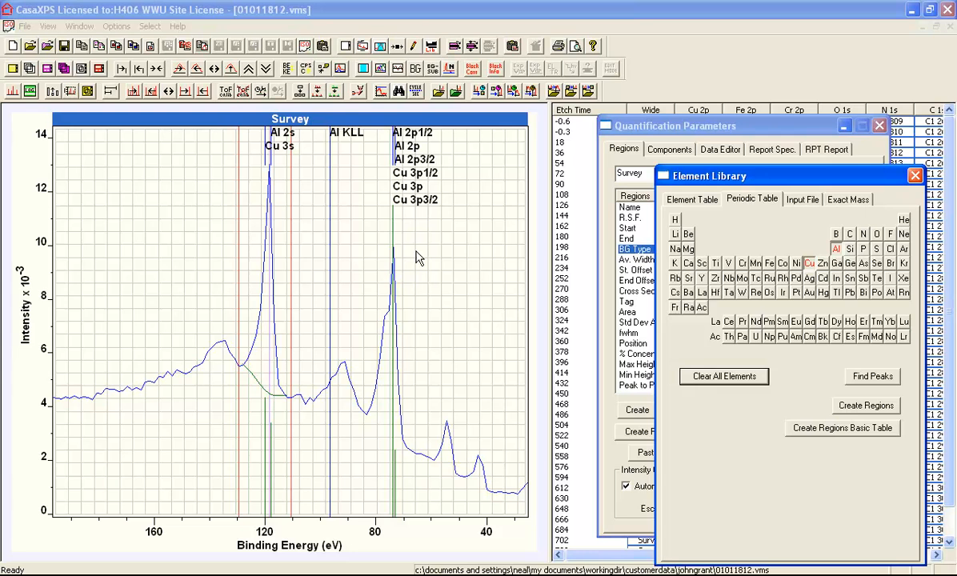
pyautogui.click(742, 264)
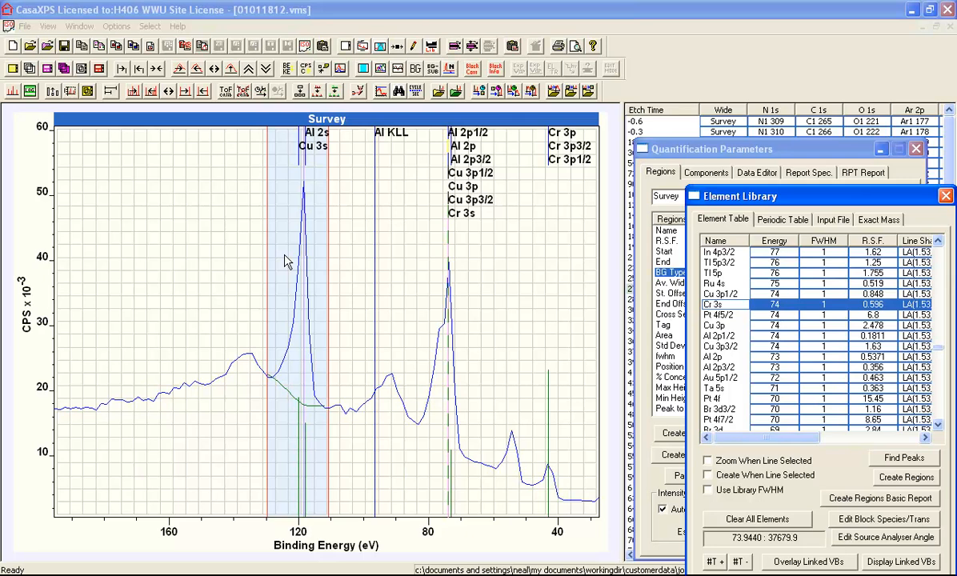
# - Close the Element Library and Quantification Parameters and display the Al 2s spectrum Al2 149 at etch time 270
pyautogui.click(945, 197)
pyautogui.click(917, 150)
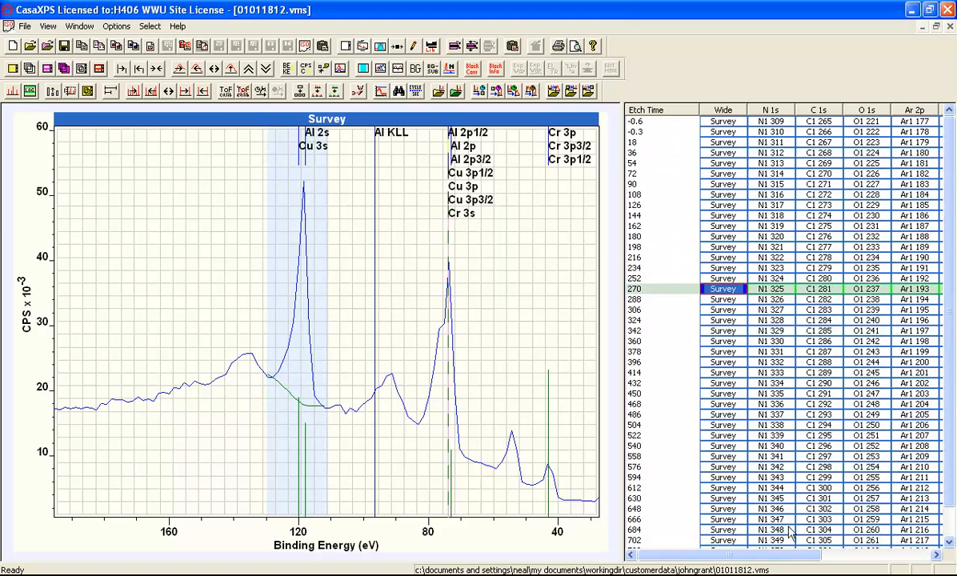
pyautogui.moveTo(773, 554); pyautogui.dragTo(842, 551)
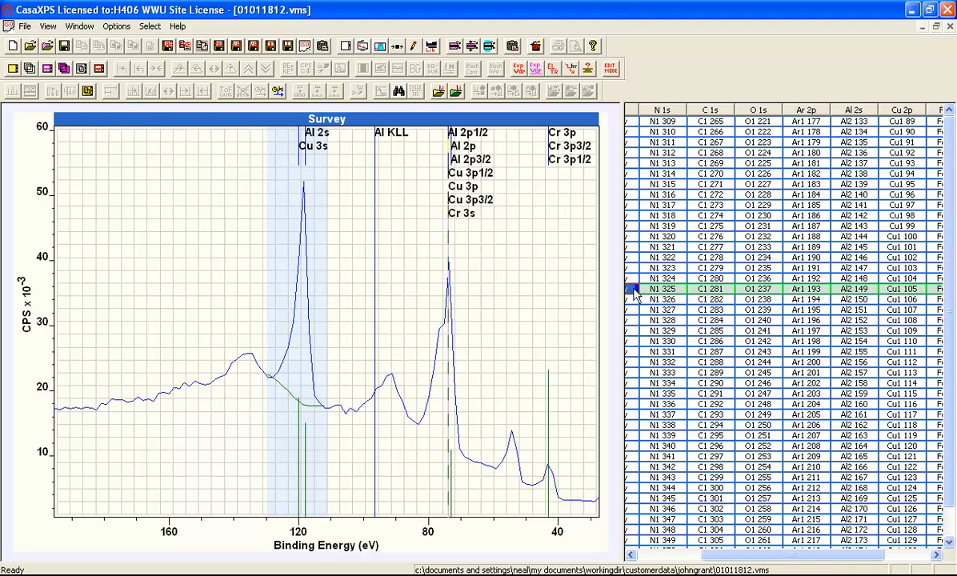
pyautogui.click(849, 292)
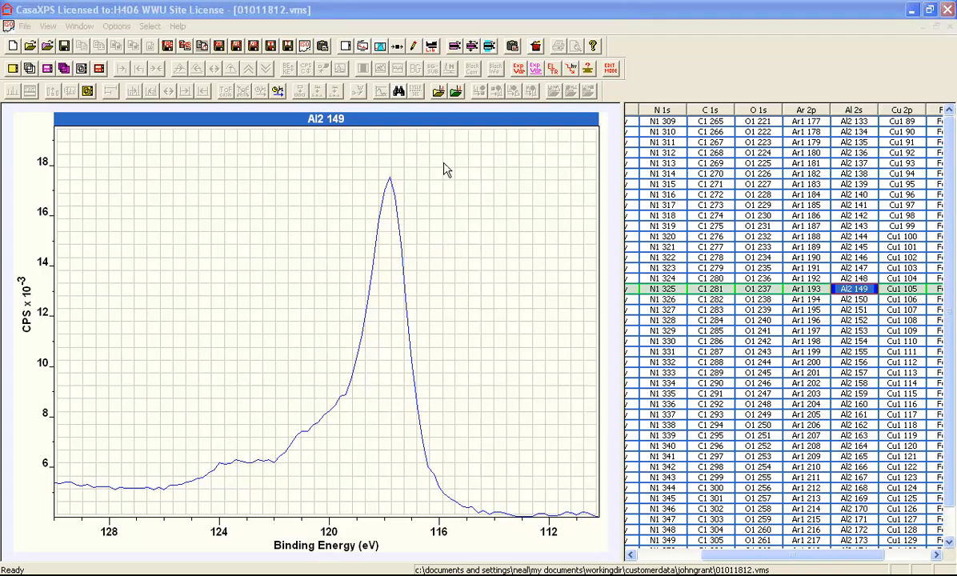
# - Open the lineshape library file Al2sCu3s-CuAlOxAlMetal-PkMdl.vms from the Element Library
pyautogui.click(433, 46)
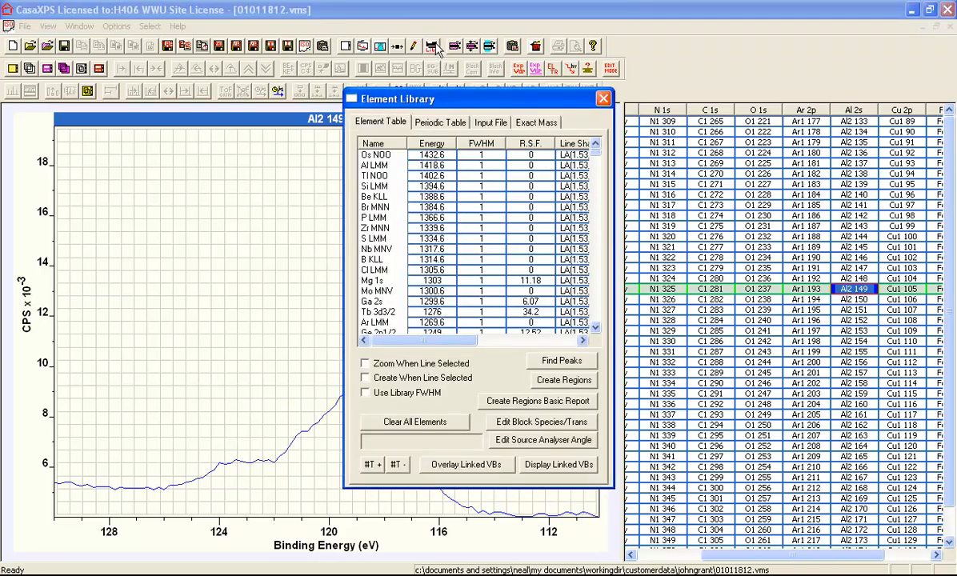
pyautogui.moveTo(442, 103); pyautogui.dragTo(744, 140)
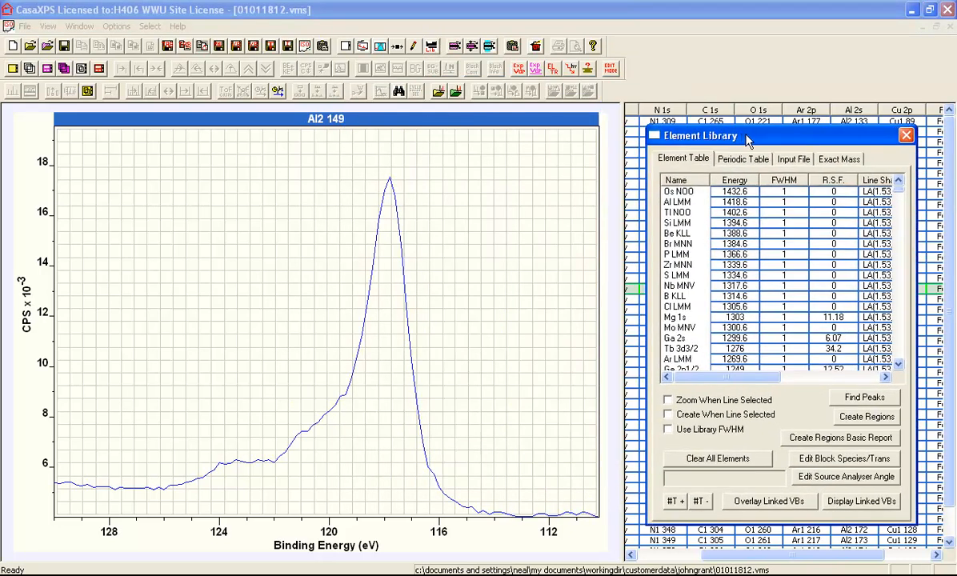
pyautogui.click(788, 158)
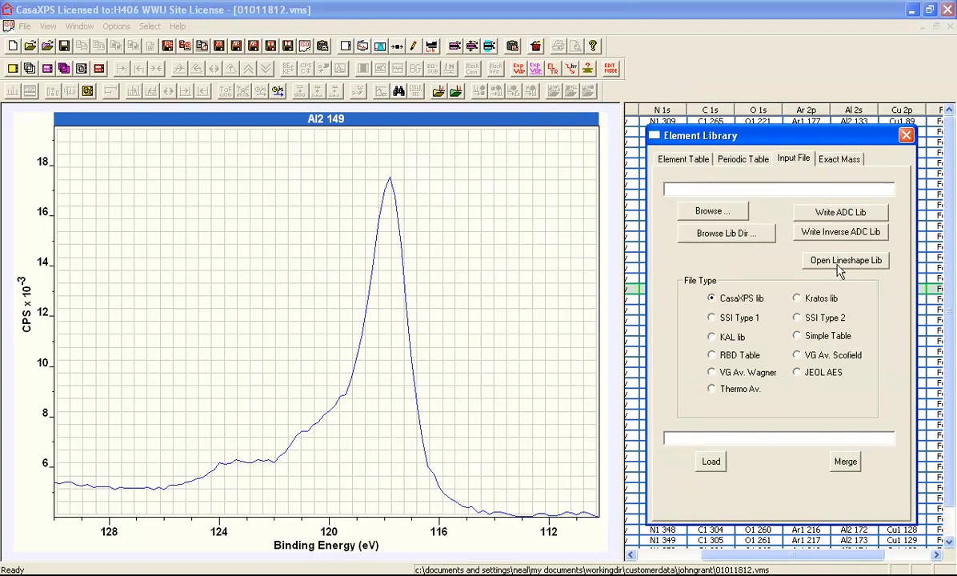
pyautogui.click(824, 262)
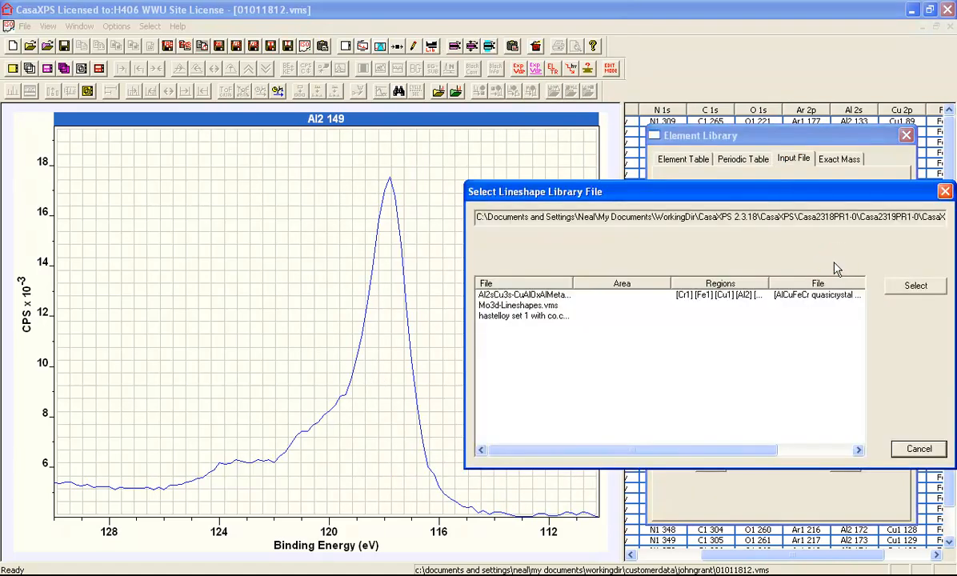
pyautogui.click(504, 296)
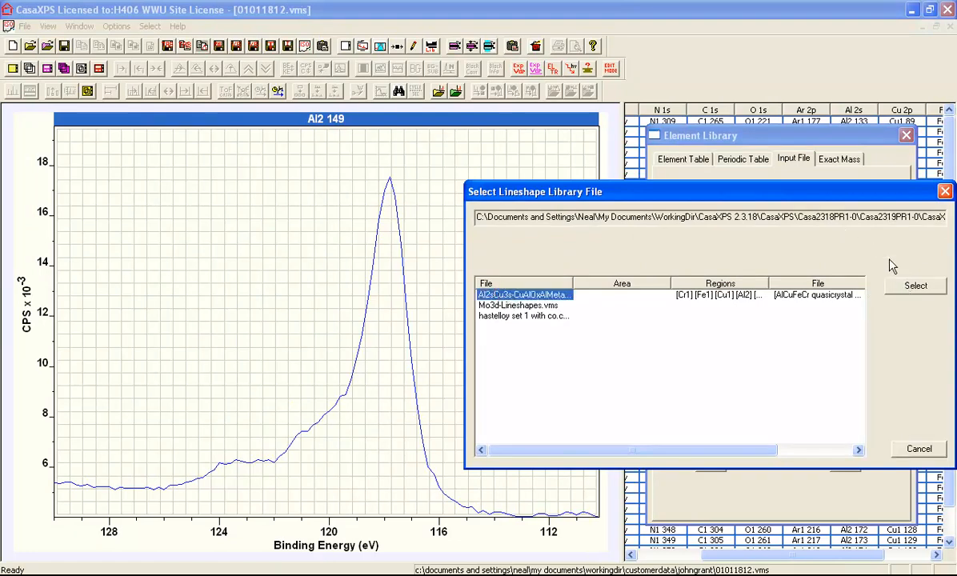
pyautogui.click(915, 285)
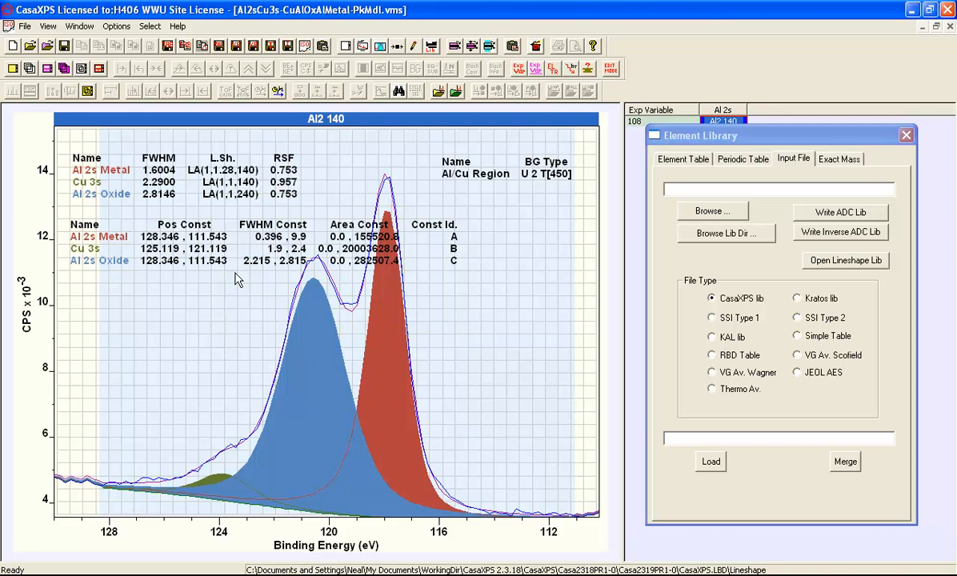
# - Return to 01011812.vms, close the Element Library and select Al2 149 as the target spectrum
pyautogui.click(80, 25)
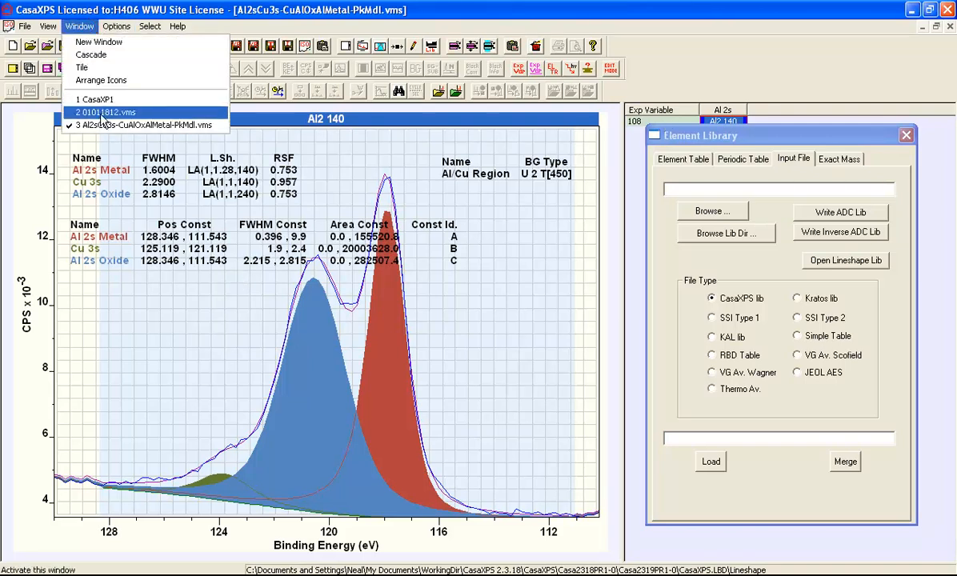
pyautogui.click(102, 113)
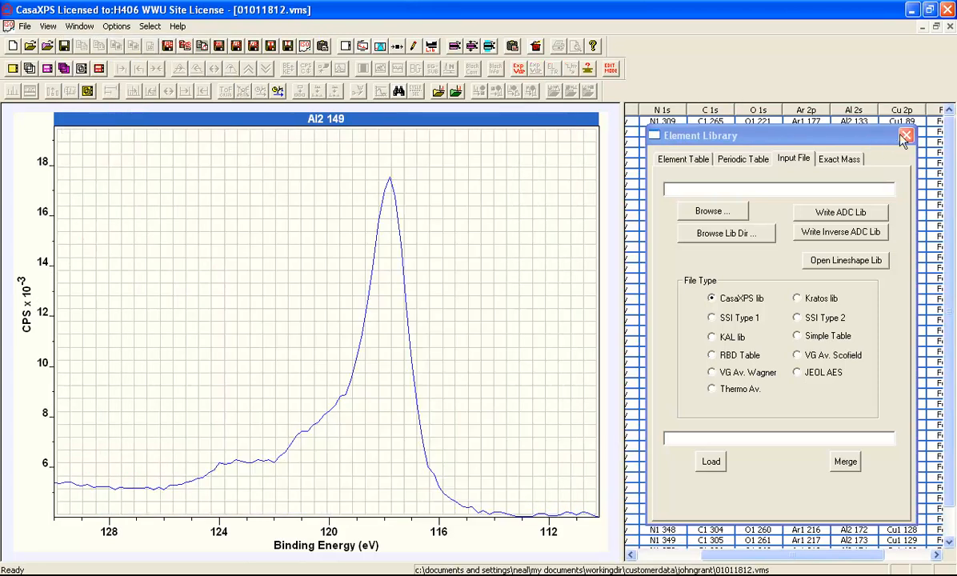
pyautogui.click(905, 134)
pyautogui.click(853, 290)
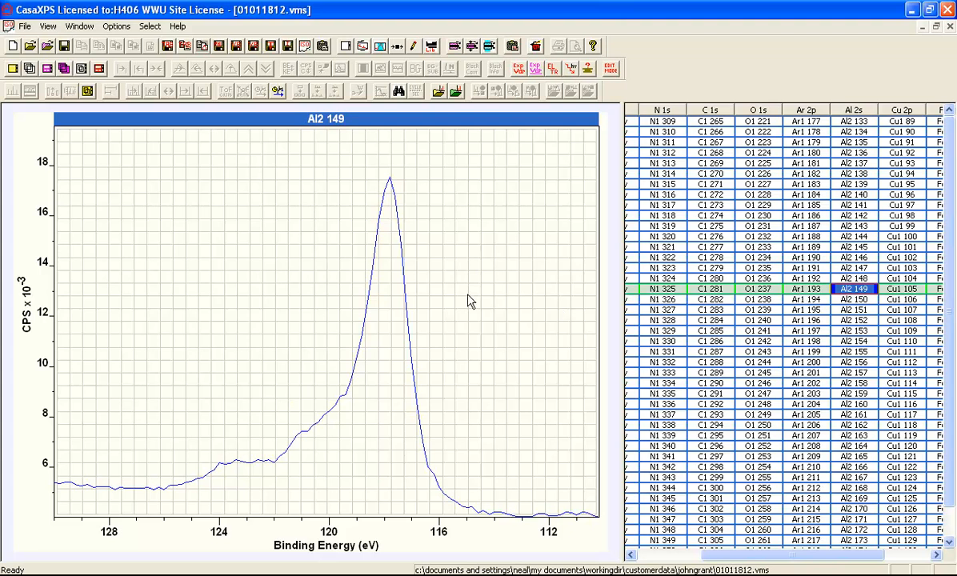
# - Propagate the regions and components of library spectrum Al2 140 to Al2 149, with automatic fitting of the components
pyautogui.click(80, 27)
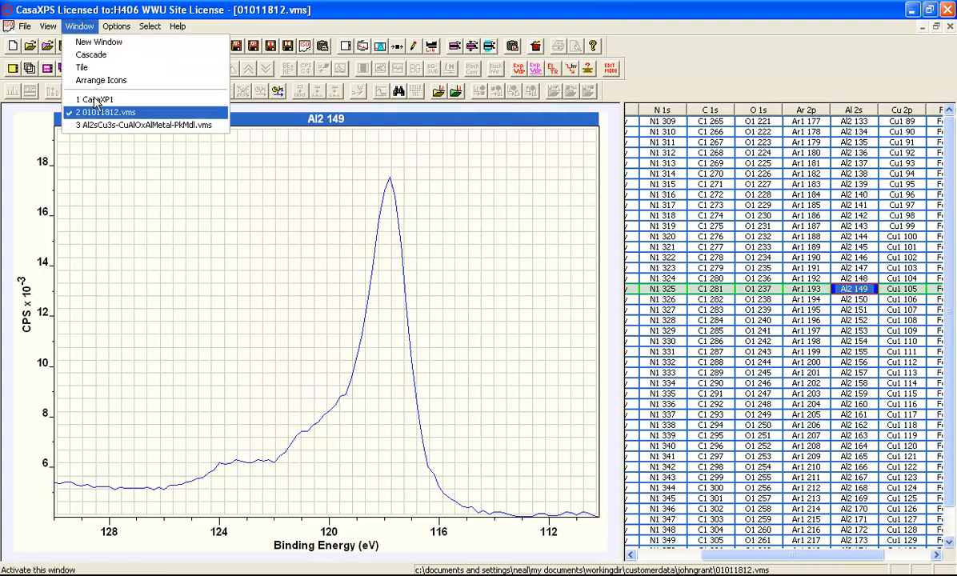
pyautogui.click(99, 121)
pyautogui.rightClick(192, 272)
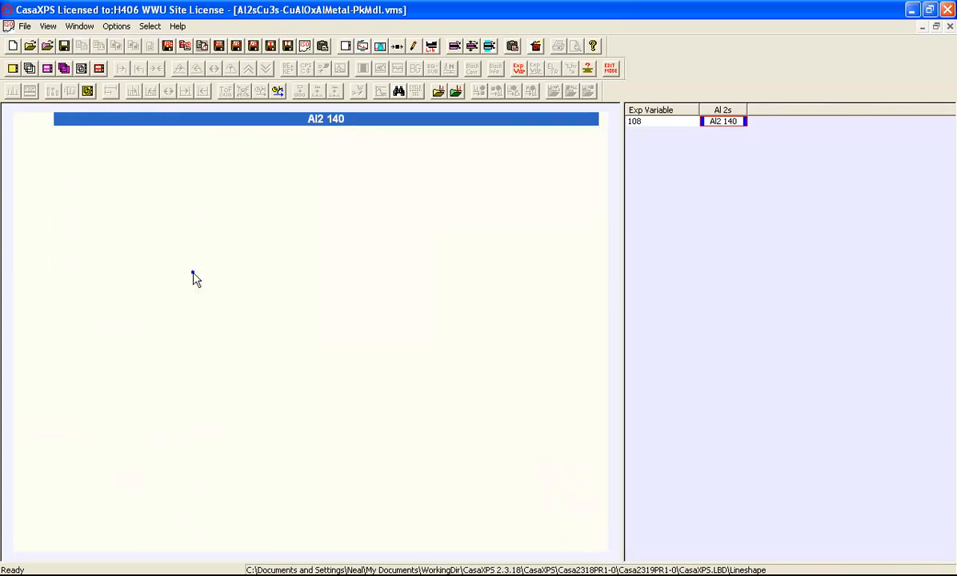
pyautogui.click(325, 159)
pyautogui.click(325, 179)
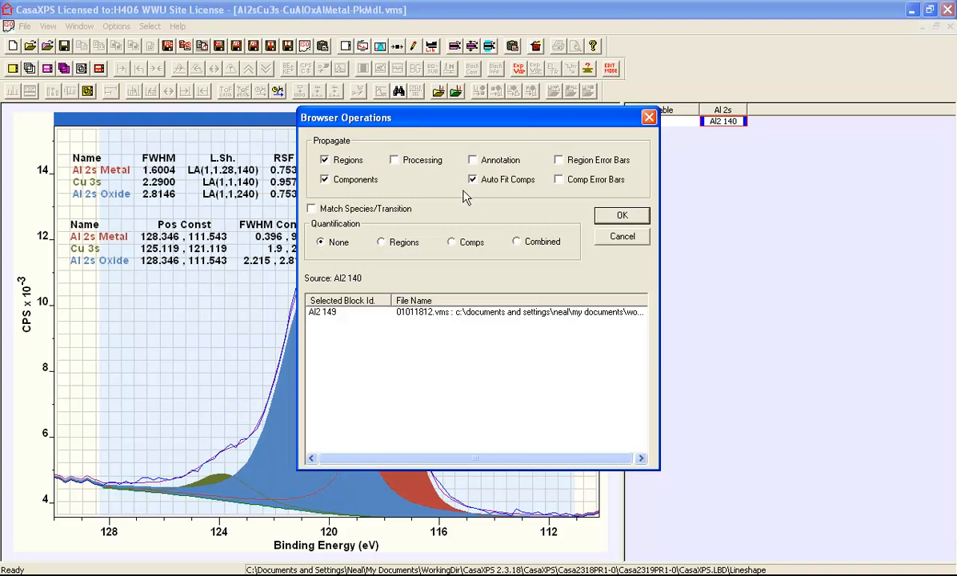
pyautogui.click(621, 217)
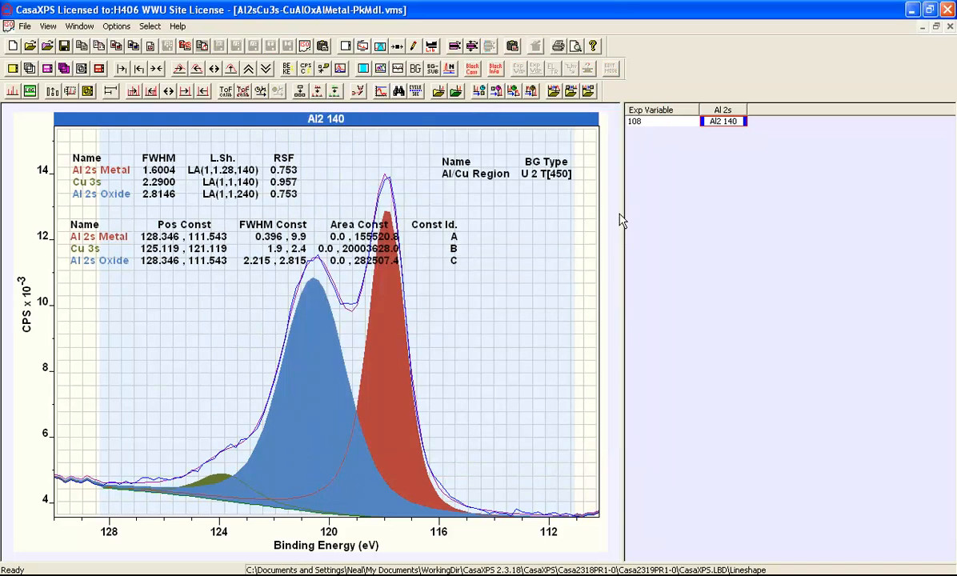
# - Return to 01011812.vms and examine the R.S.F. values of the Al 2s Metal and Al 2s Oxide components fitted to Al2 149
pyautogui.click(79, 26)
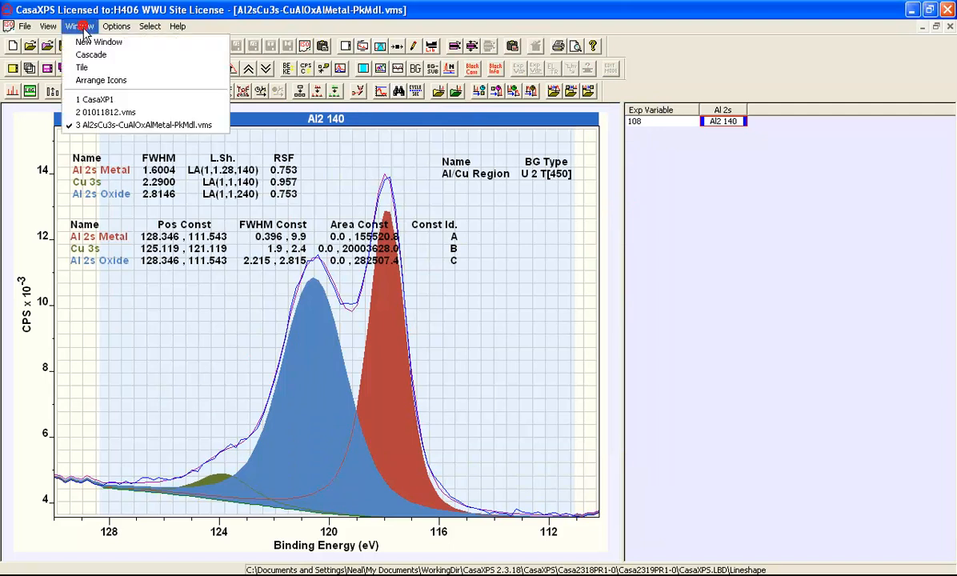
pyautogui.click(94, 110)
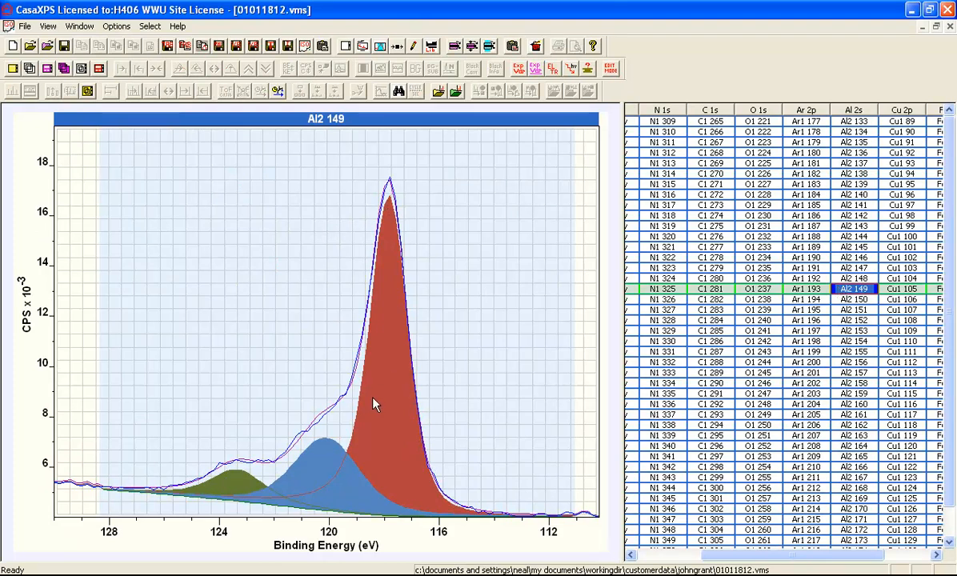
pyautogui.click(362, 46)
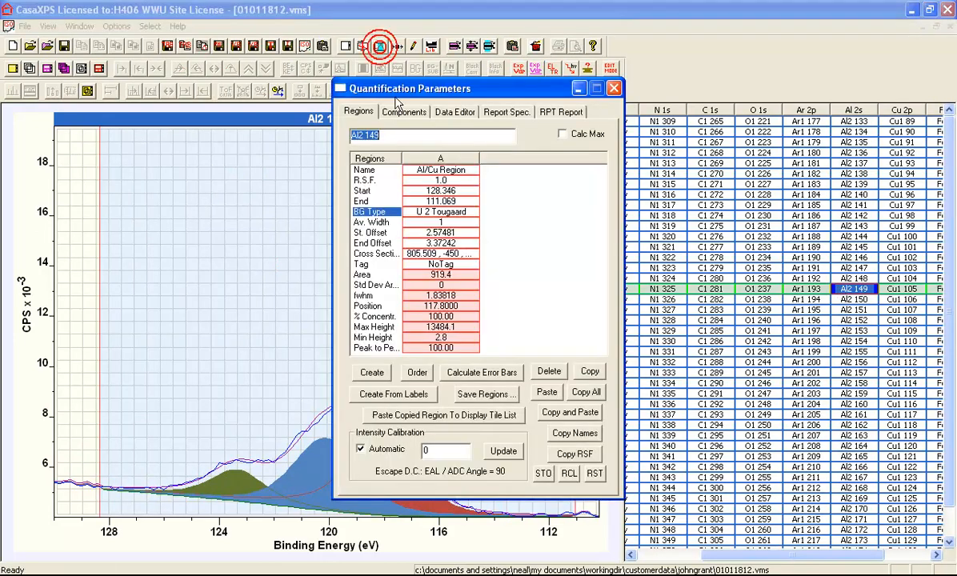
pyautogui.moveTo(387, 96); pyautogui.dragTo(689, 134)
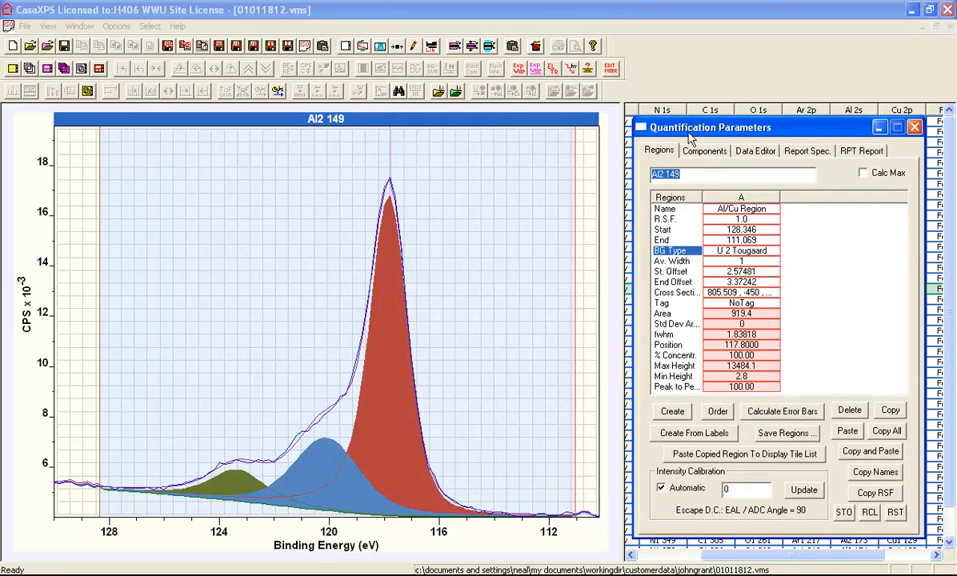
pyautogui.click(705, 154)
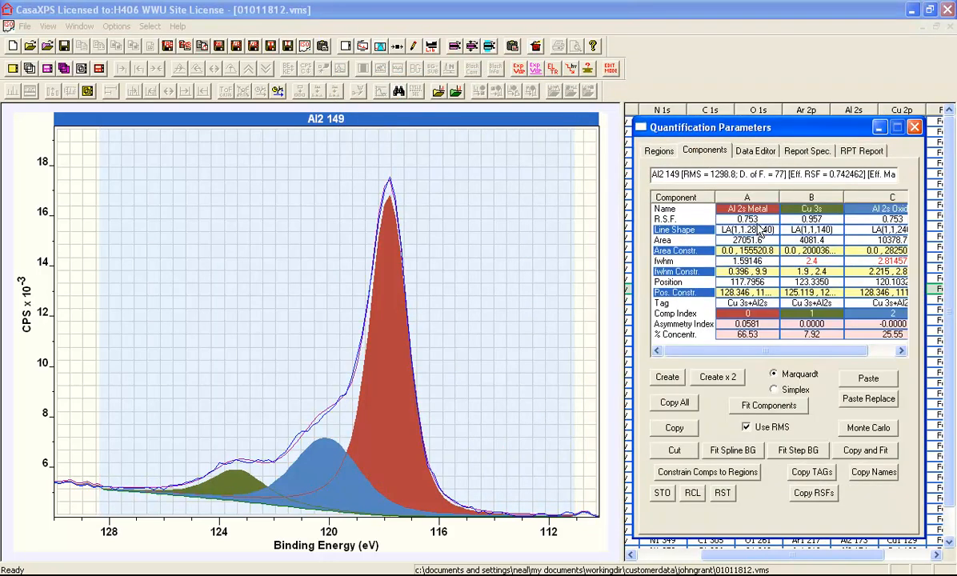
pyautogui.click(760, 230)
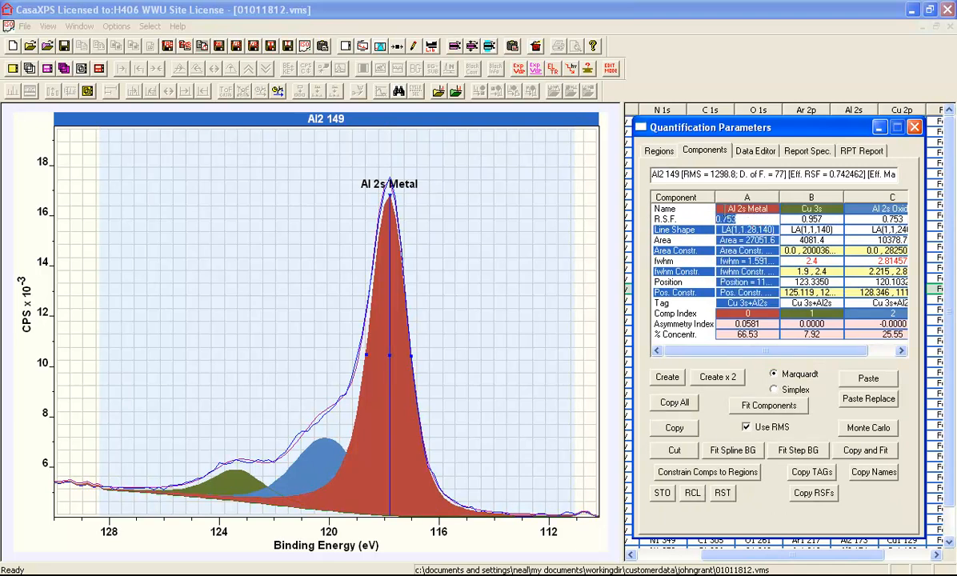
pyautogui.click(880, 220)
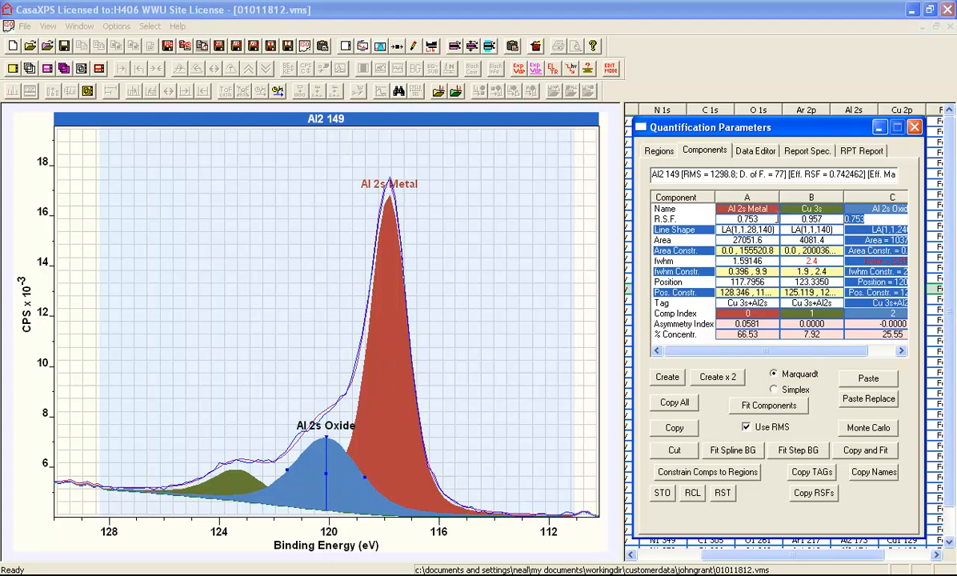
# - Examine the R.S.F. of the Cu 3s component and the Effective RSF reported for the Al2 149 peak model
pyautogui.click(811, 219)
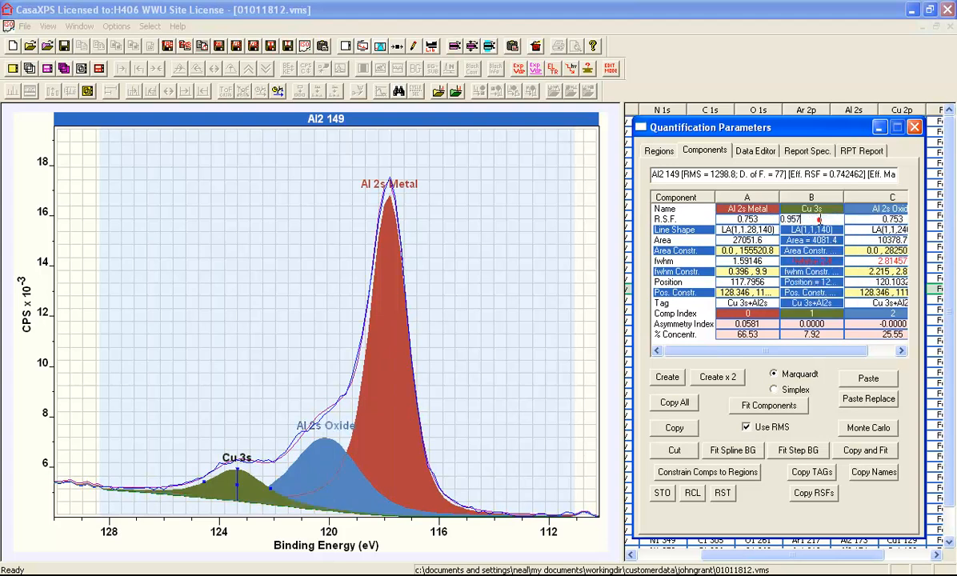
pyautogui.doubleClick(818, 219)
pyautogui.moveTo(791, 174); pyautogui.dragTo(863, 171)
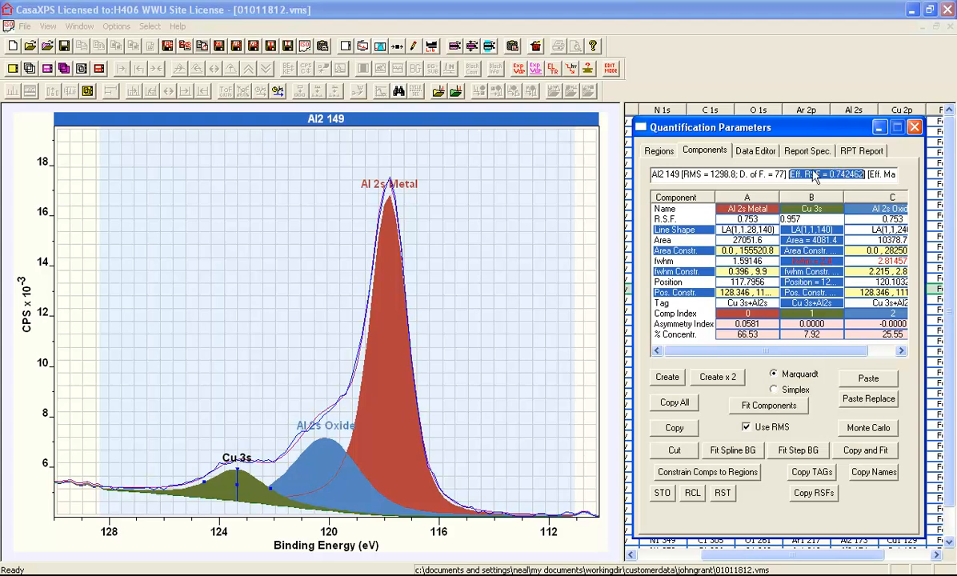
pyautogui.click(392, 339)
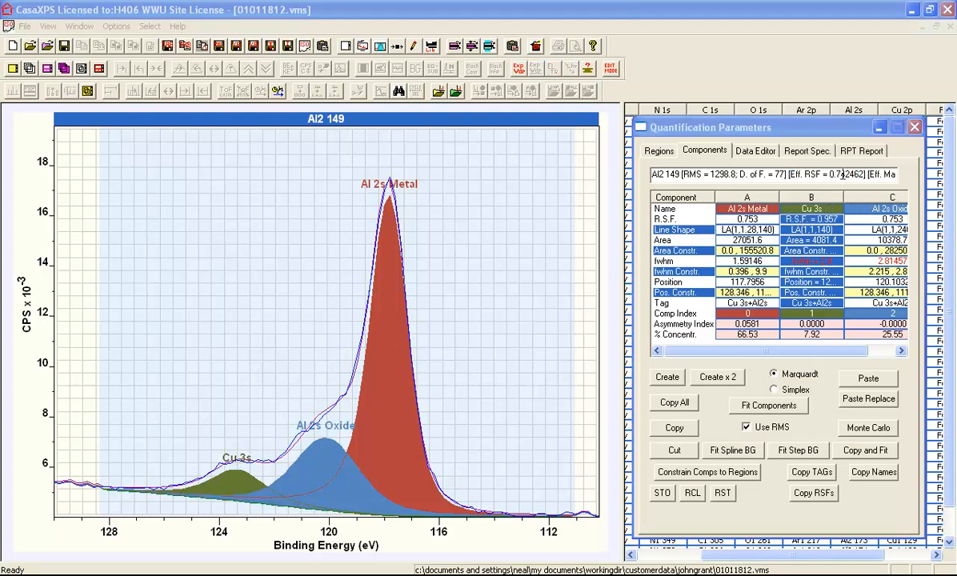
pyautogui.moveTo(831, 175); pyautogui.dragTo(854, 178)
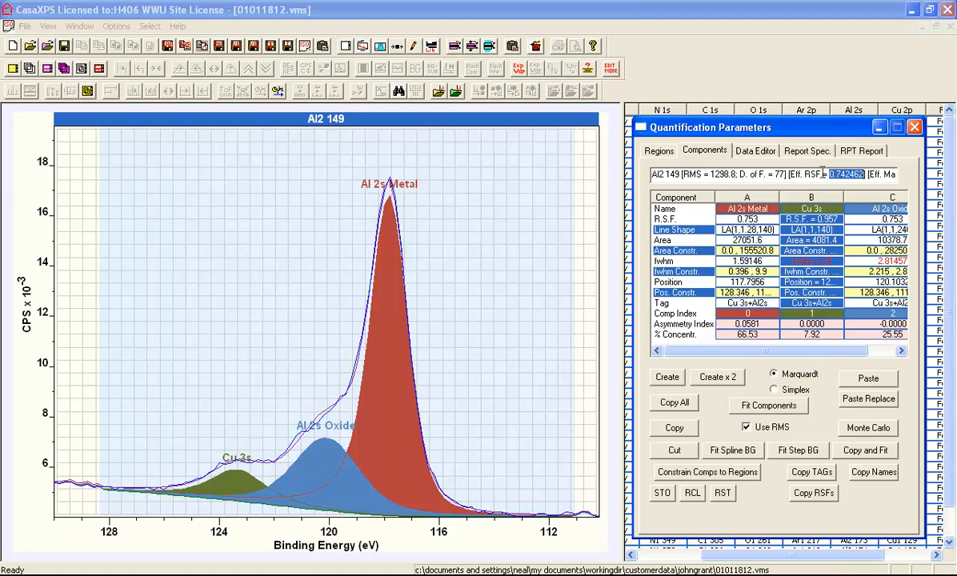
# - Open a second window of 01011812.vms, display the Survey spectrum at etch time 270 and add Al2 149 to the selection
pyautogui.click(87, 26)
pyautogui.click(100, 43)
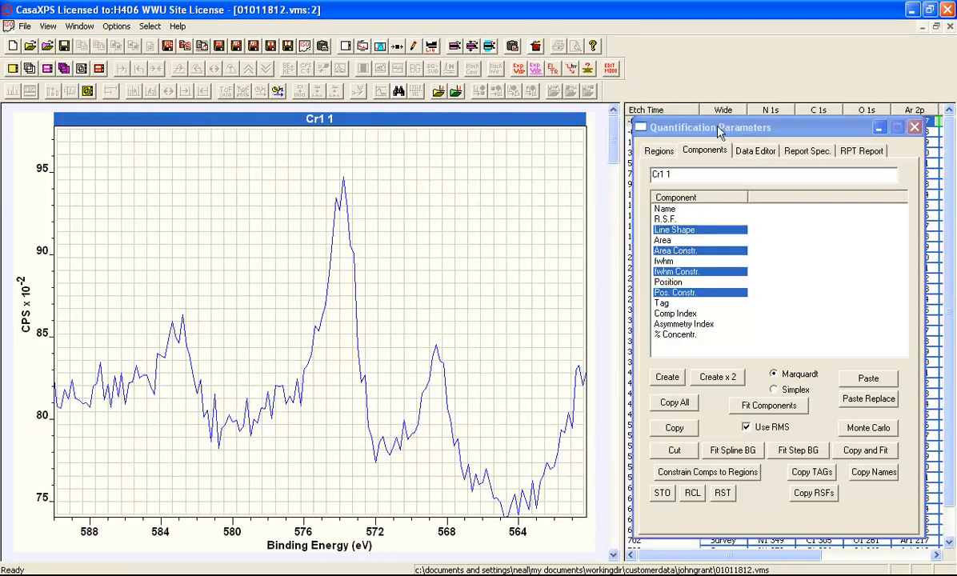
pyautogui.moveTo(719, 132); pyautogui.dragTo(389, 139)
pyautogui.click(713, 287)
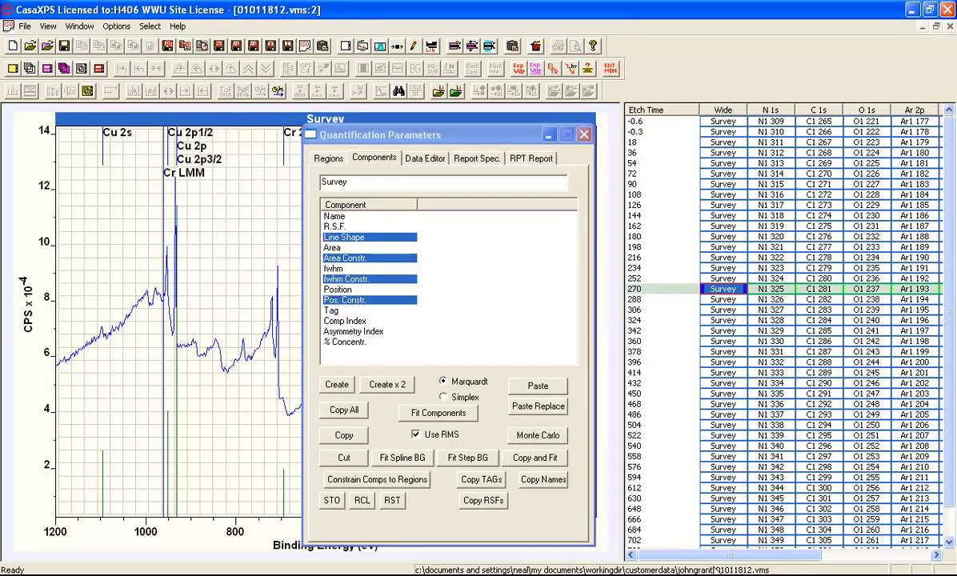
pyautogui.moveTo(704, 557); pyautogui.dragTo(729, 558)
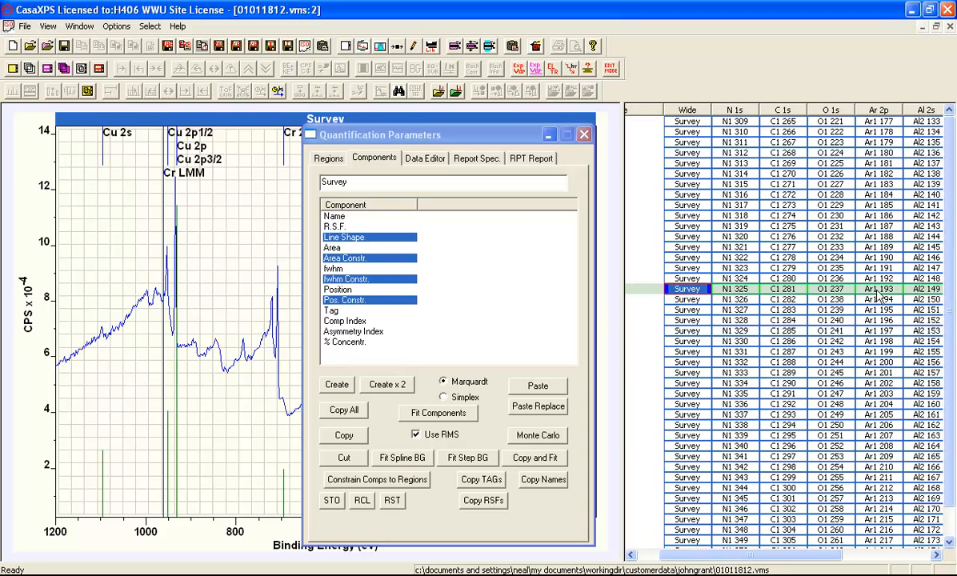
pyautogui.click(922, 289)
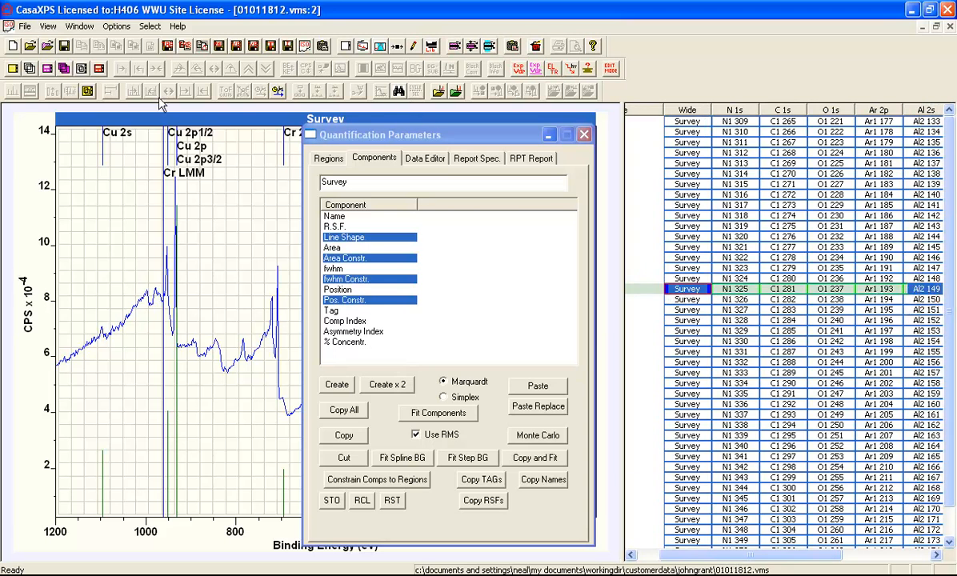
pyautogui.click(464, 159)
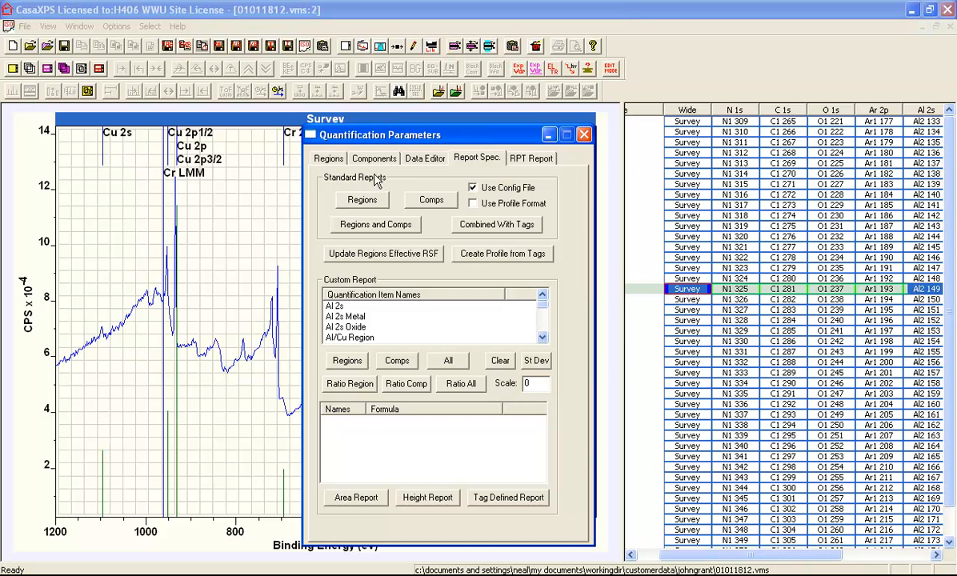
# - Examine the name, R.S.F. and tag of the Al 2s quantification region on the Survey spectrum
pyautogui.click(324, 158)
pyautogui.moveTo(367, 139); pyautogui.dragTo(673, 157)
pyautogui.moveTo(718, 328); pyautogui.dragTo(717, 249)
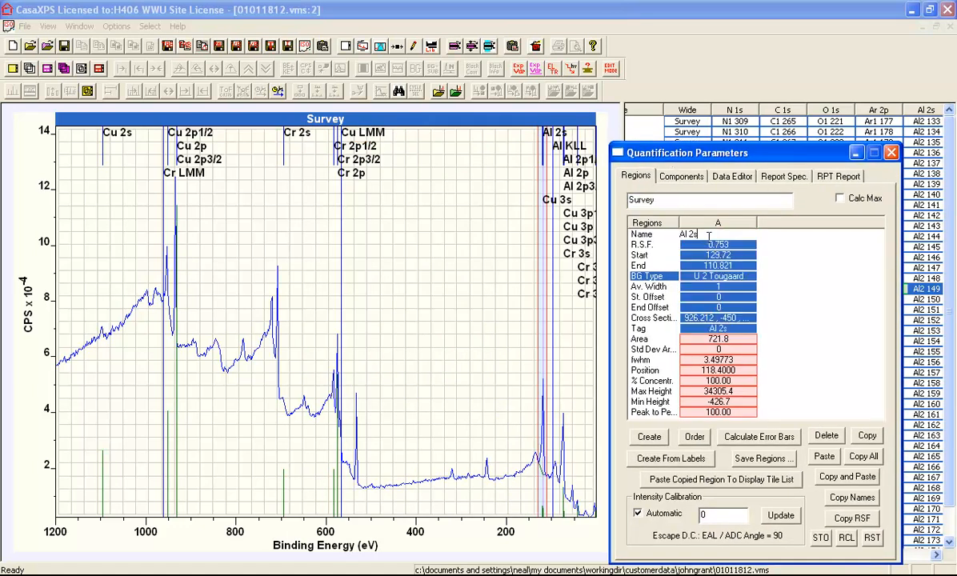
pyautogui.click(719, 244)
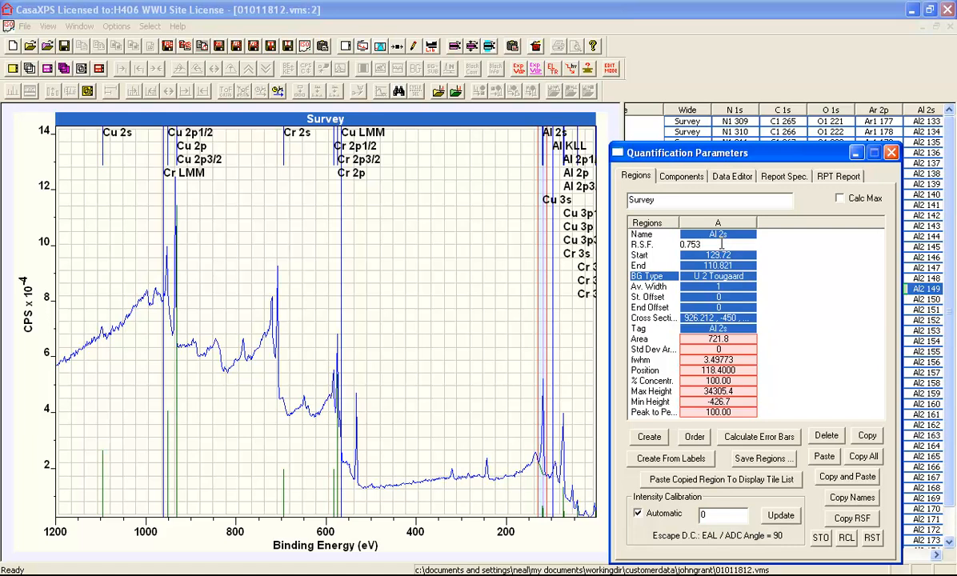
pyautogui.click(728, 329)
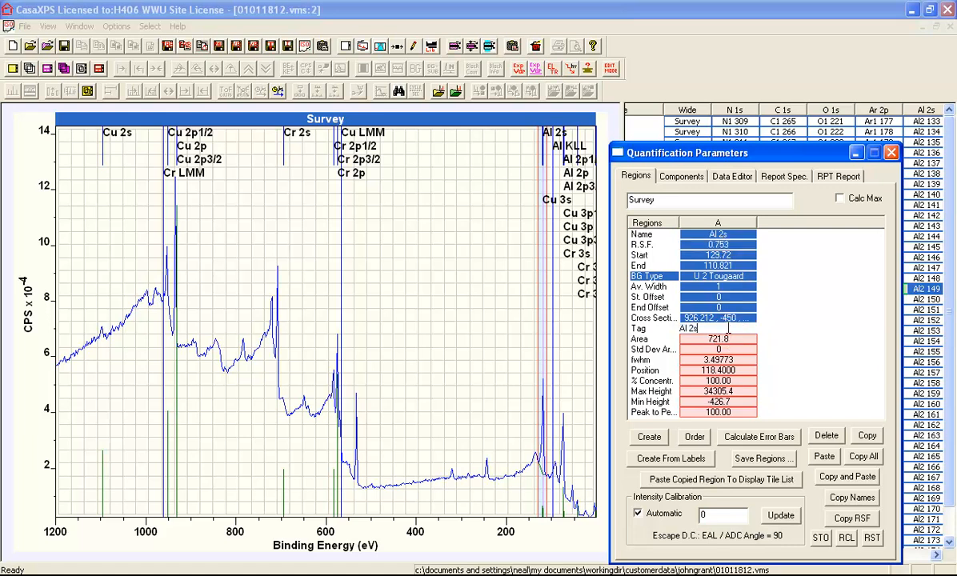
pyautogui.press('Return')
# - Display Al2 149 and examine the tags of its Al 2s Metal, Cu 3s and Al 2s Oxide components
pyautogui.click(925, 289)
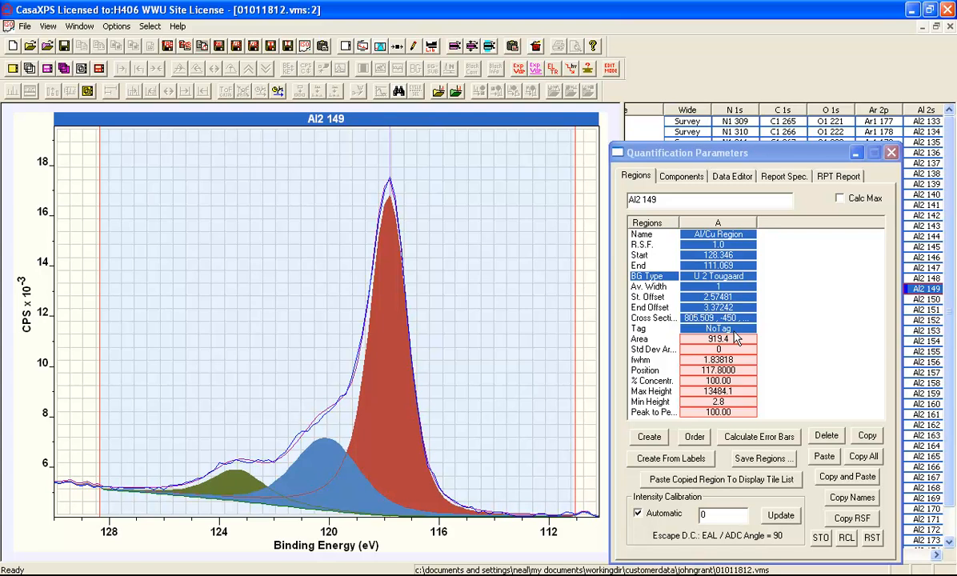
pyautogui.click(681, 176)
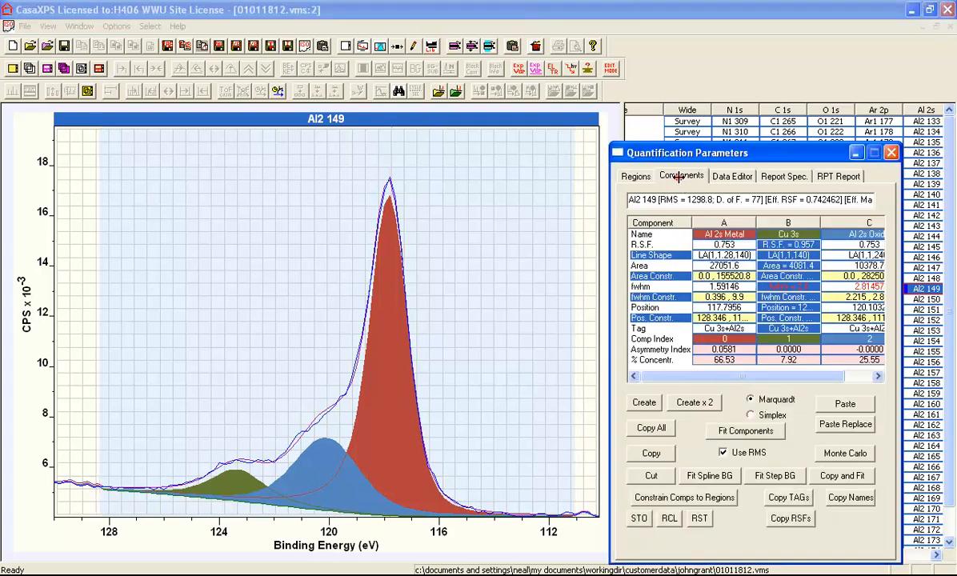
pyautogui.click(725, 308)
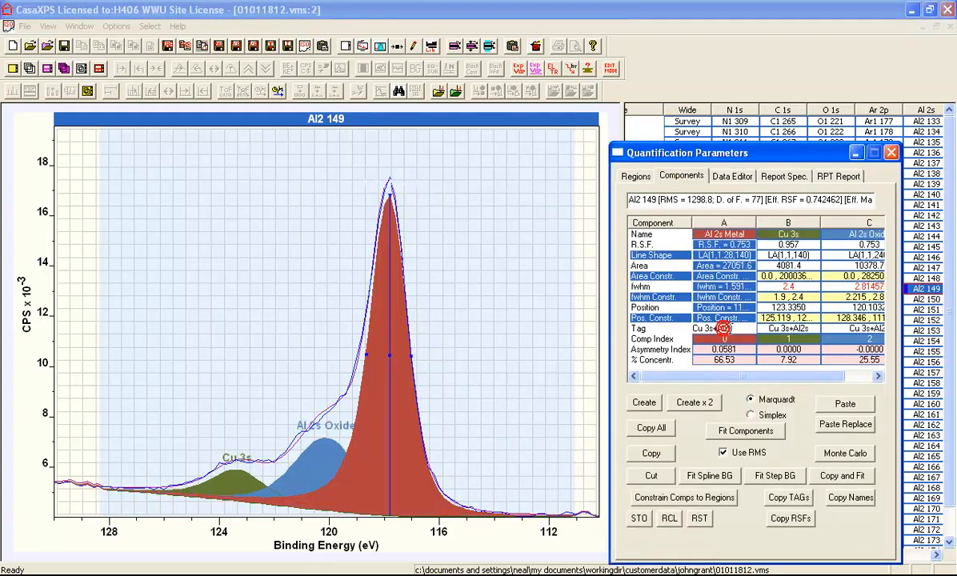
pyautogui.click(800, 327)
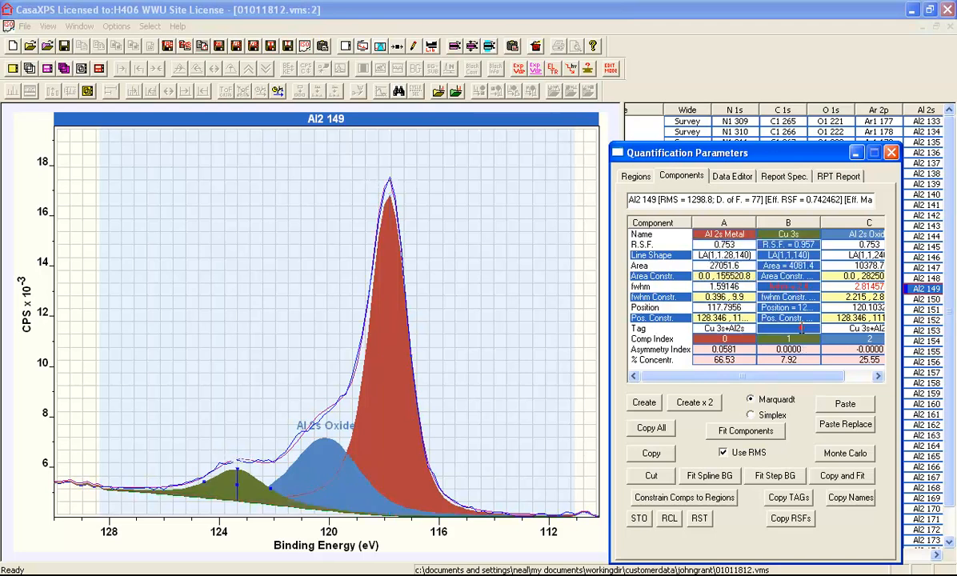
pyautogui.click(845, 333)
pyautogui.moveTo(865, 329); pyautogui.dragTo(784, 334)
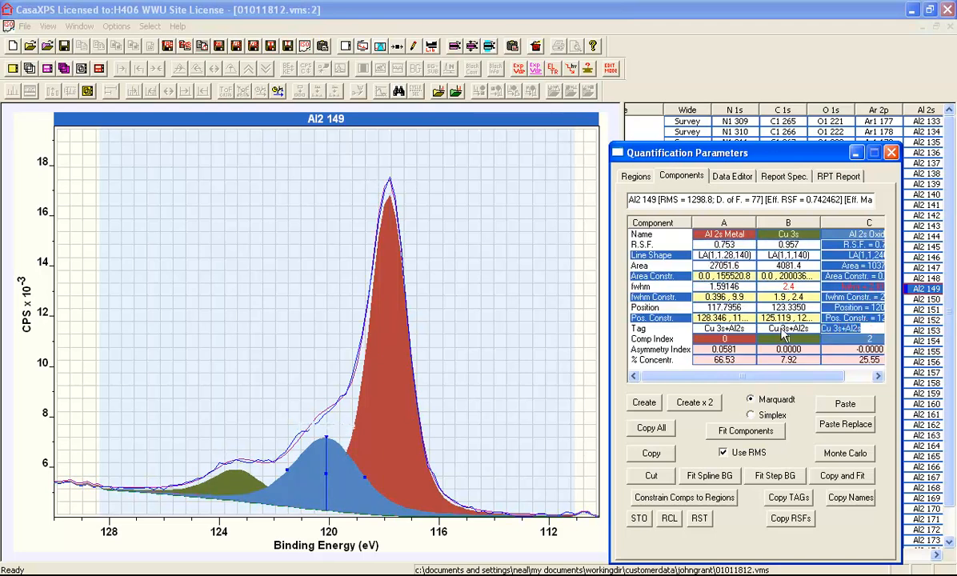
# - On the Survey spectrum at etch time 270, set the Al 2s region's tag to Cu 3s+Al2s and its name to Al 2s/Cu3s
pyautogui.moveTo(716, 159); pyautogui.dragTo(833, 165)
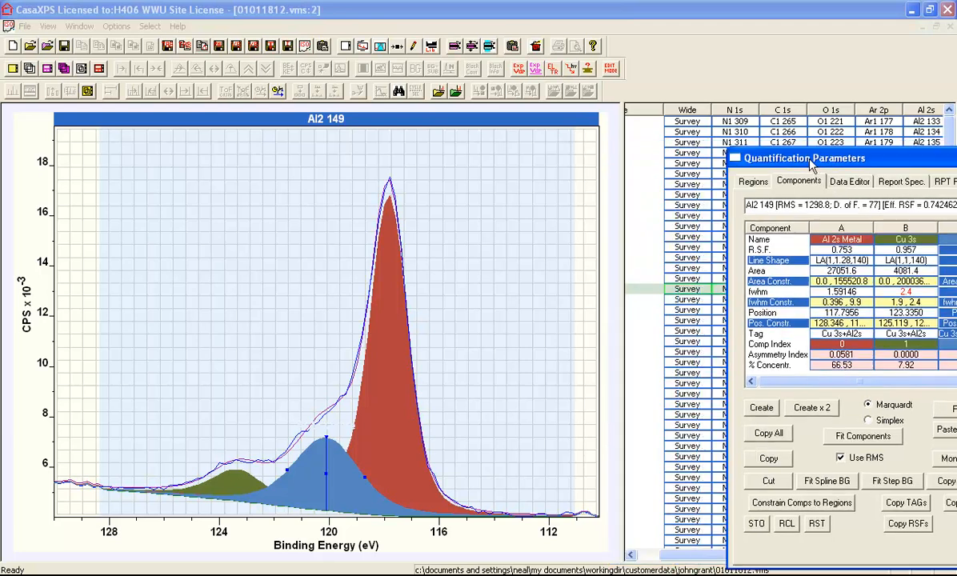
pyautogui.click(691, 292)
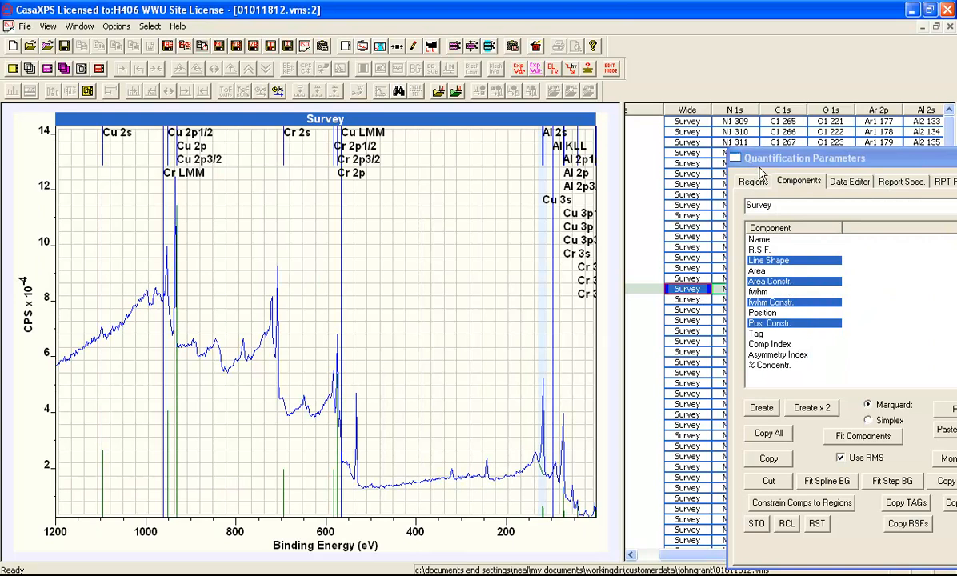
pyautogui.click(750, 183)
pyautogui.moveTo(728, 157); pyautogui.dragTo(696, 140)
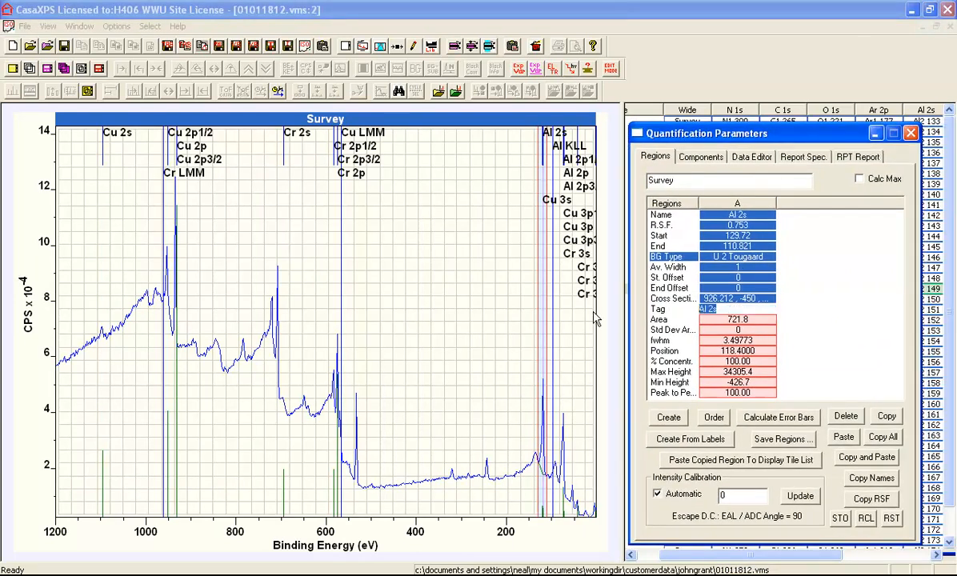
pyautogui.write('Cu 3s+Al2s')
pyautogui.press('Return')
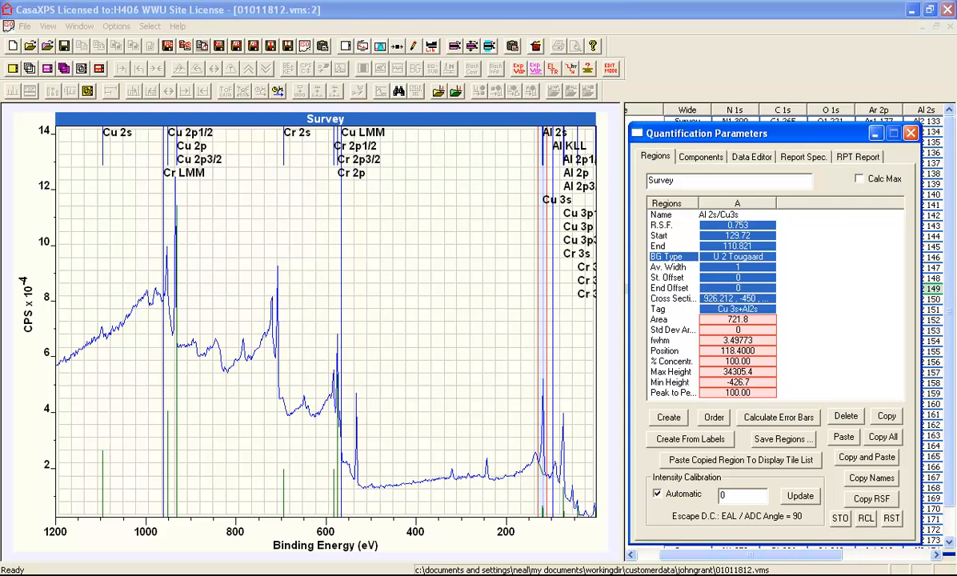
pyautogui.press('Return')
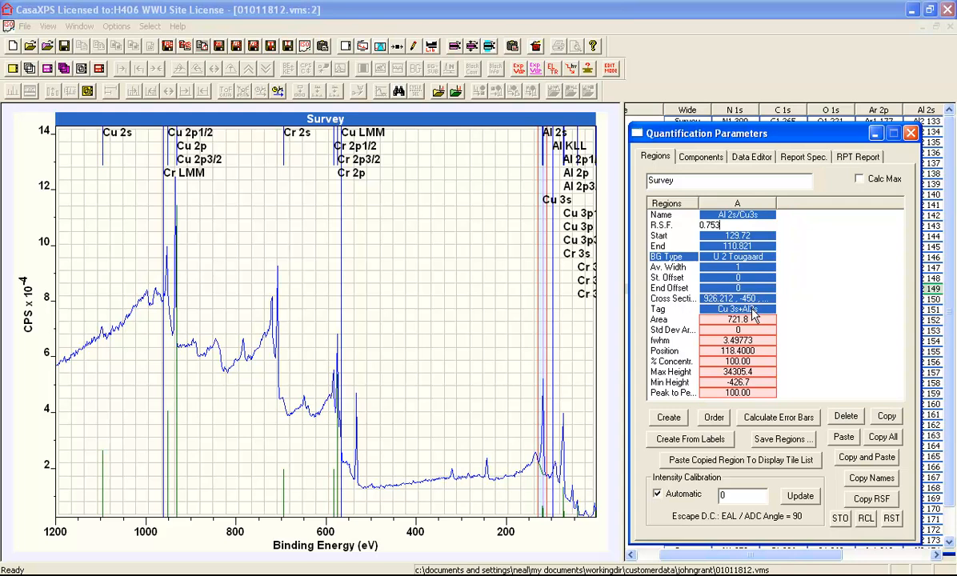
pyautogui.click(749, 309)
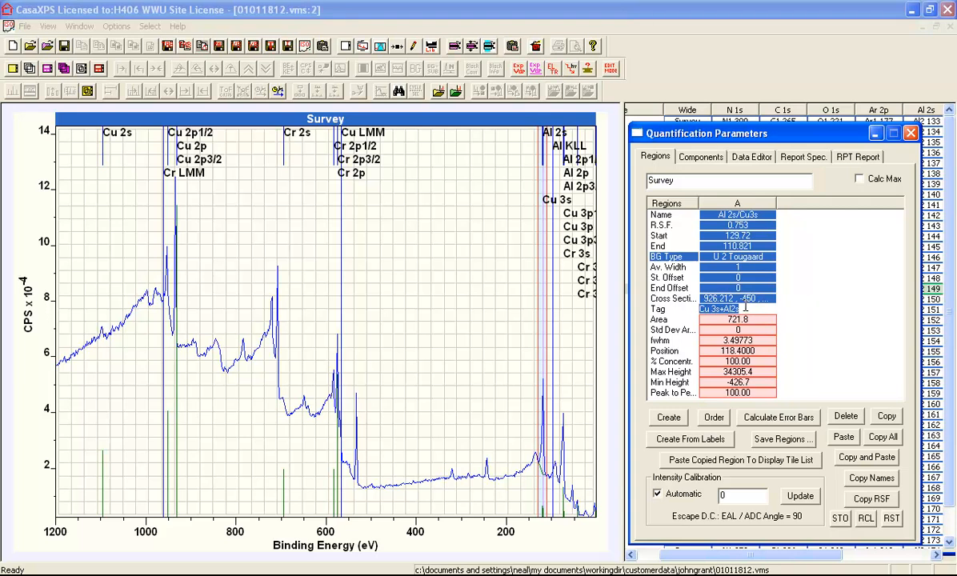
# - With the Survey and Al2 149 both selected, update the tagged region's RSF with the Effective RSF from the components and check its R.S.F
pyautogui.moveTo(850, 133); pyautogui.dragTo(584, 128)
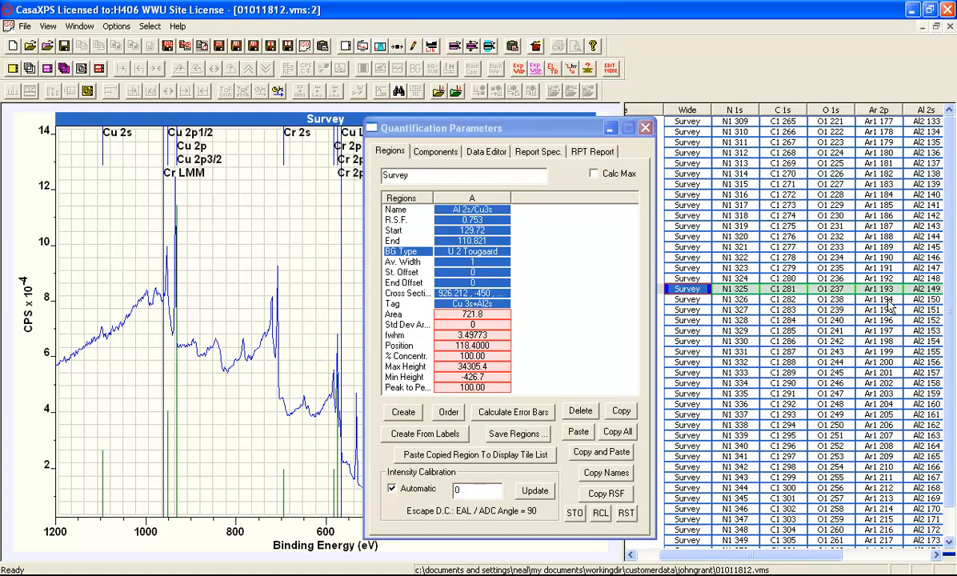
pyautogui.keyDown('ctrl'); pyautogui.click(926, 289); pyautogui.keyUp('ctrl')
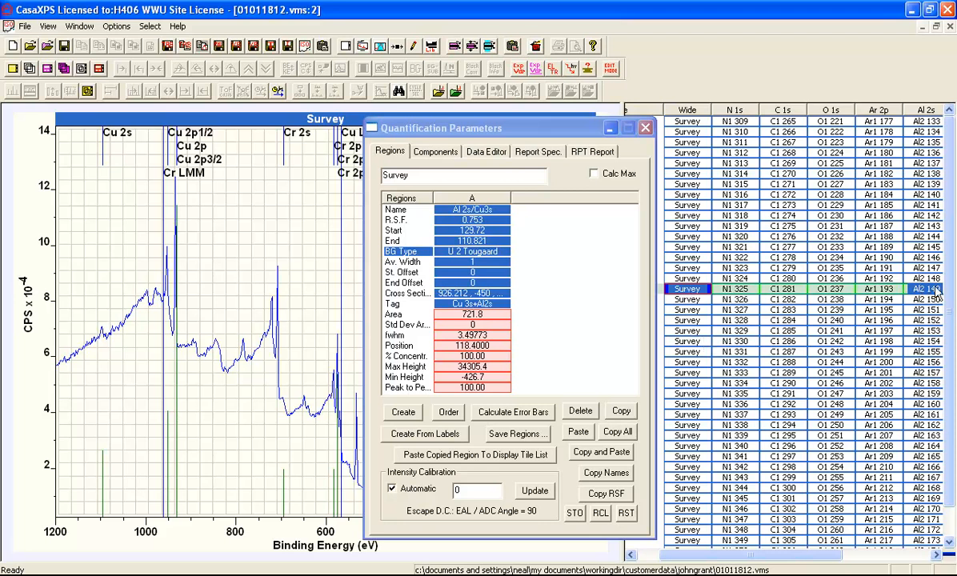
pyautogui.click(552, 155)
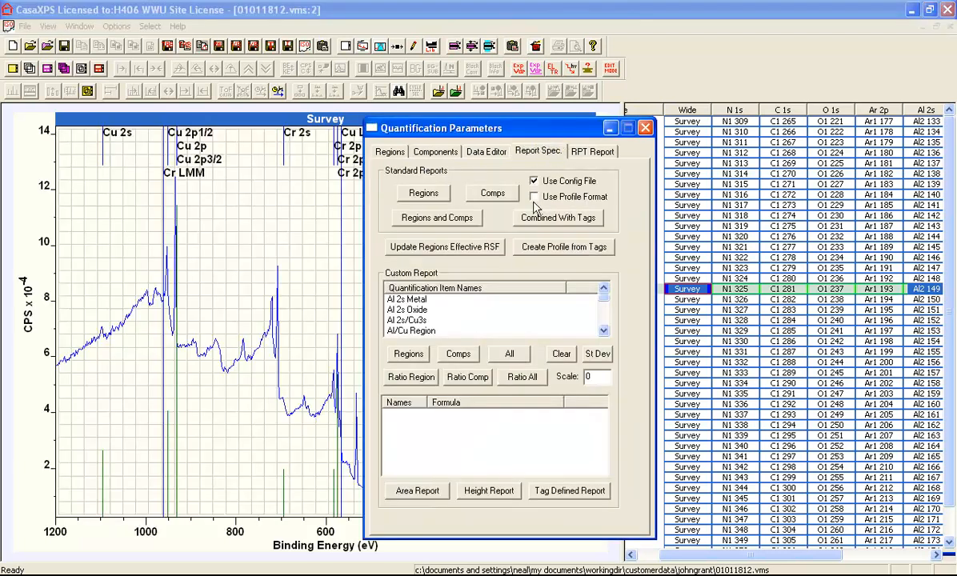
pyautogui.click(460, 248)
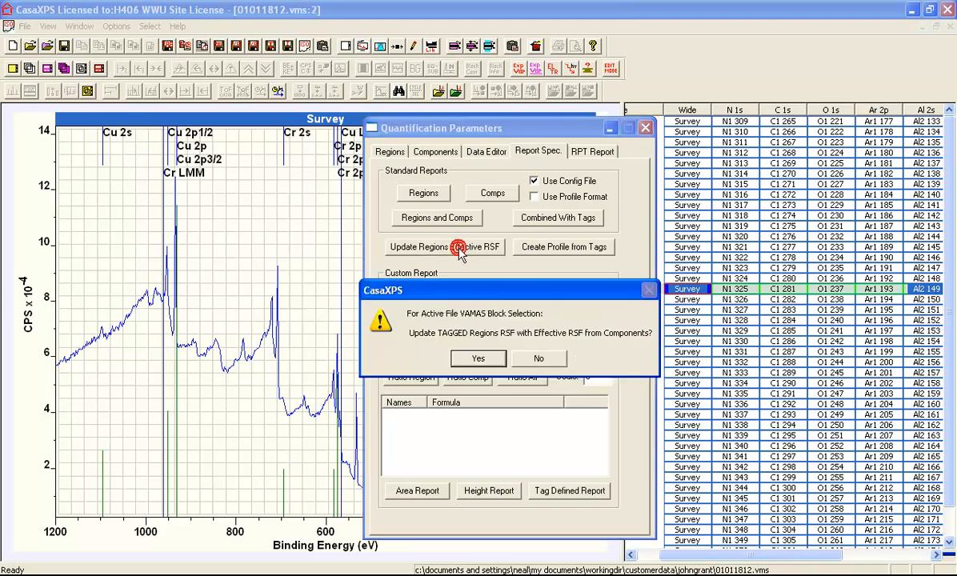
pyautogui.click(475, 360)
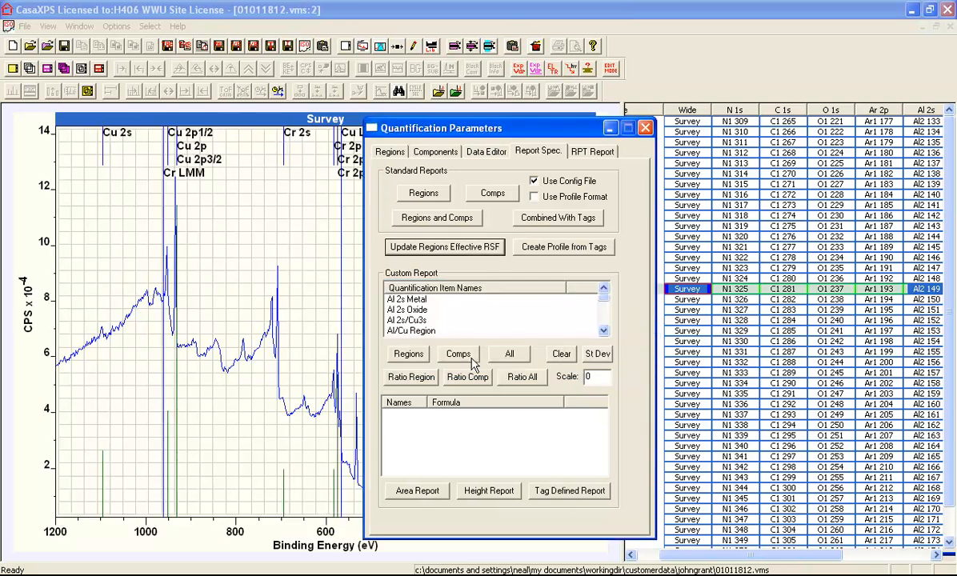
pyautogui.click(391, 154)
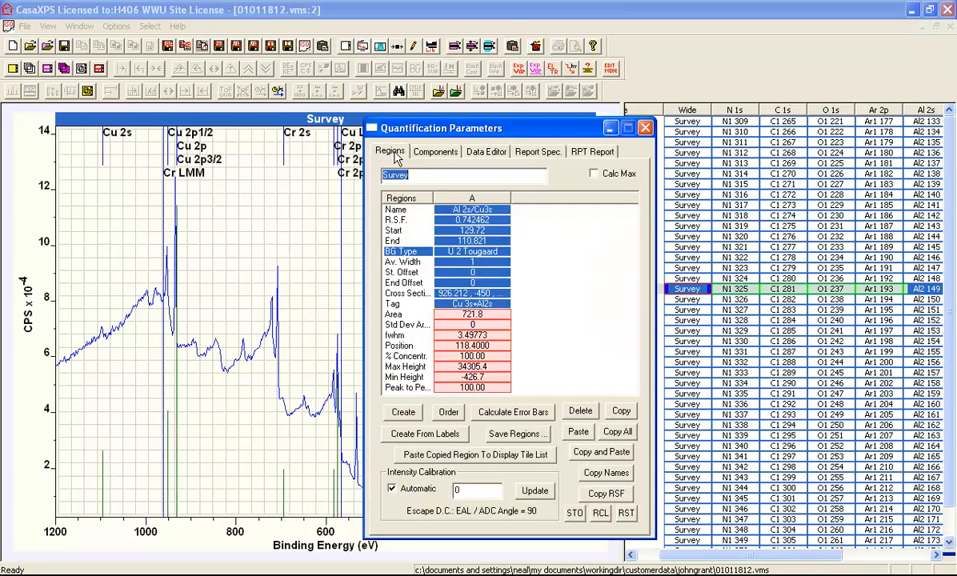
pyautogui.click(474, 220)
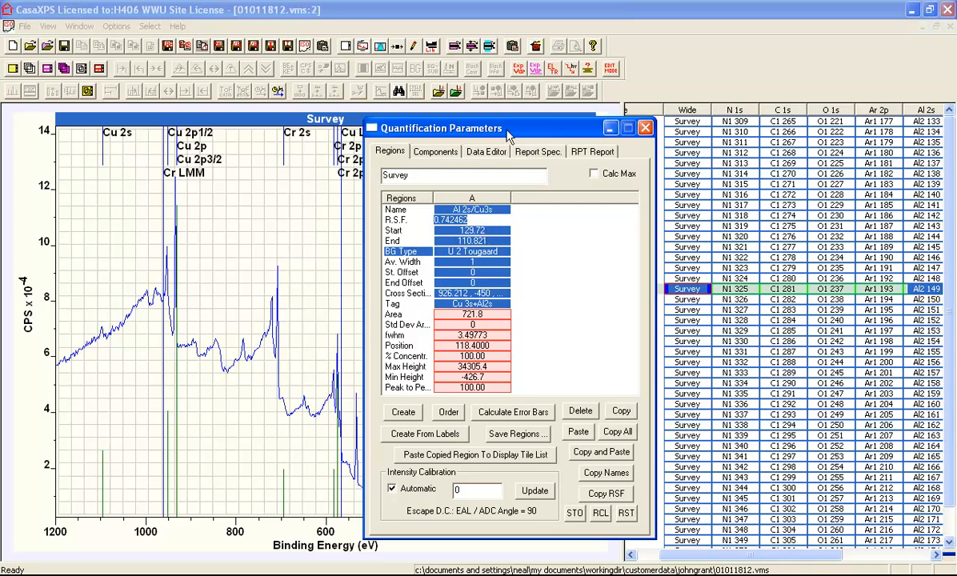
# - Open the Element Library, locate the lines near 533 eV on the Survey, and enable zooming and region creation when a line is selected
pyautogui.moveTo(499, 132); pyautogui.dragTo(748, 138)
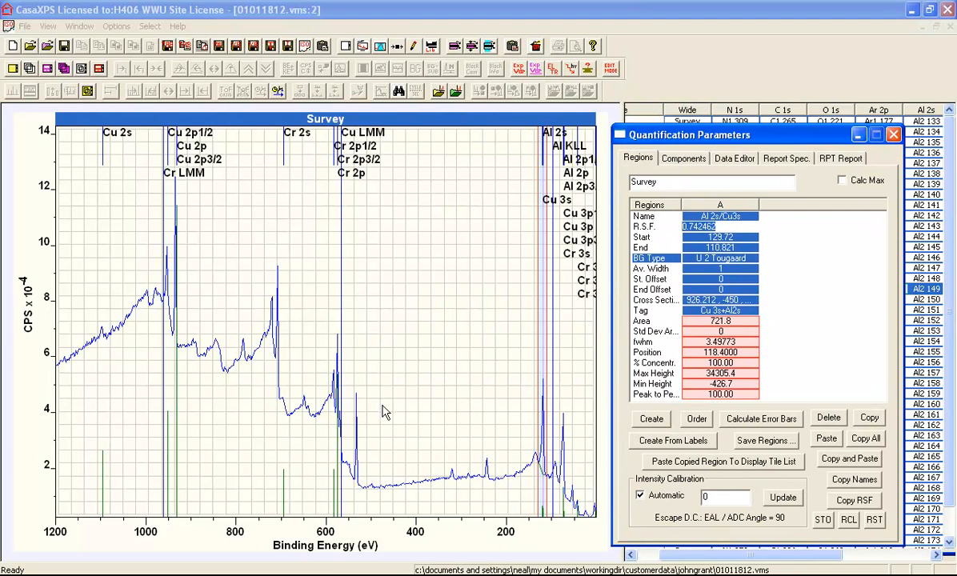
pyautogui.click(432, 49)
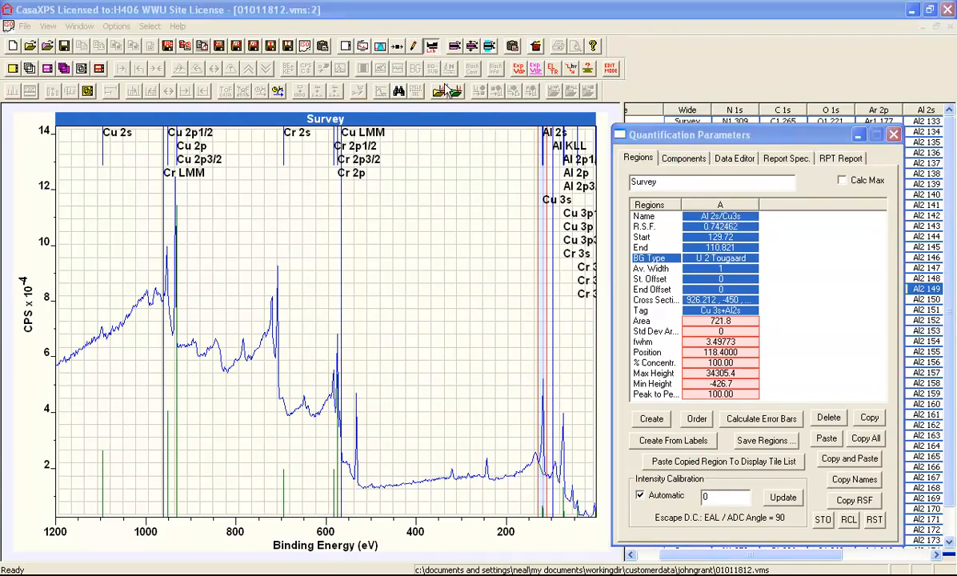
pyautogui.moveTo(400, 100); pyautogui.dragTo(724, 137)
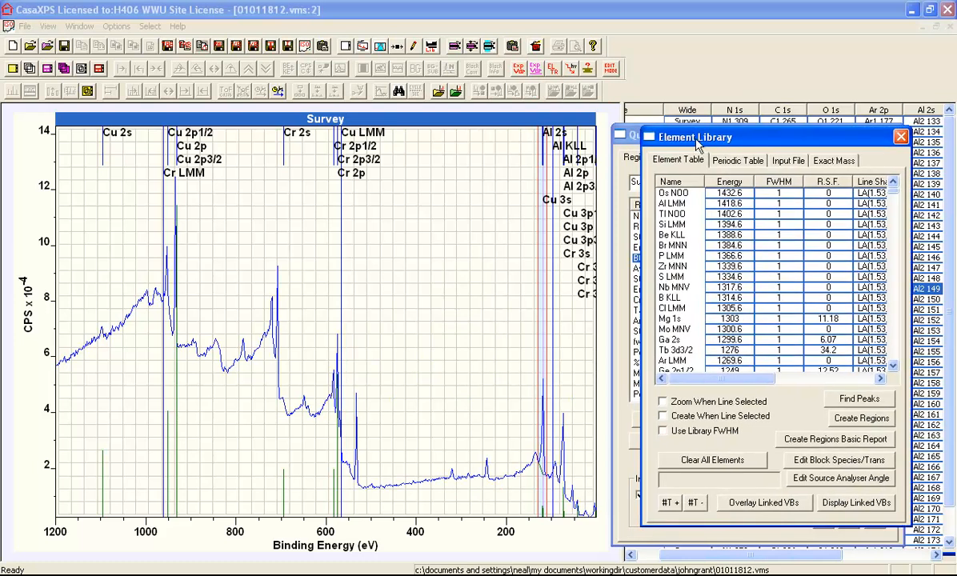
pyautogui.click(356, 448)
pyautogui.click(662, 401)
pyautogui.click(663, 416)
pyautogui.moveTo(673, 136)
pyautogui.mouseDown()
pyautogui.moveTo(681, 141)
pyautogui.moveTo(679, 76)
pyautogui.moveTo(686, 150)
pyautogui.mouseUp()
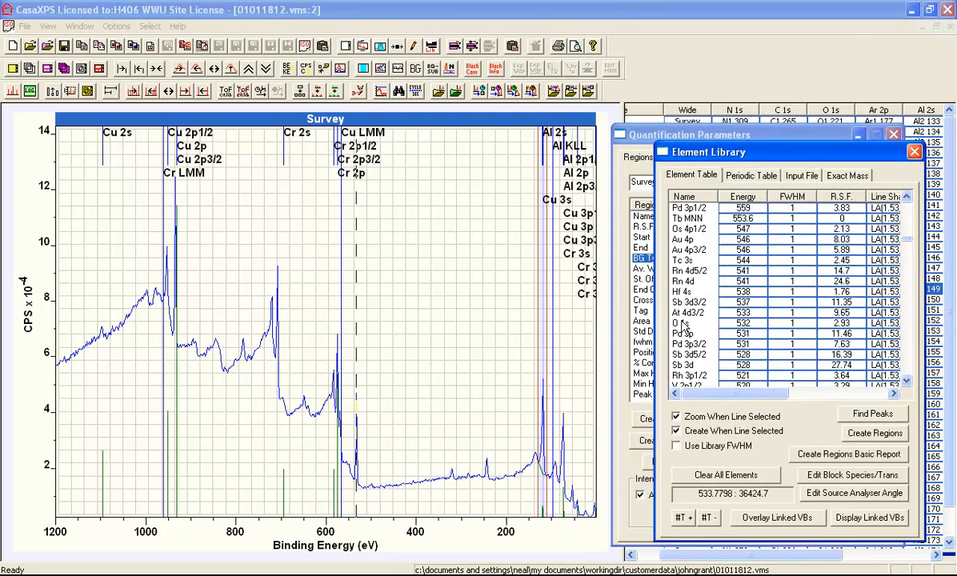
# - Create an O 1s region on the Survey spectrum and adjust its limits to about 540.7 and 525.4 eV
pyautogui.click(679, 323)
pyautogui.moveTo(65, 372); pyautogui.dragTo(231, 362)
pyautogui.moveTo(584, 392); pyautogui.dragTo(399, 376)
pyautogui.click(770, 132)
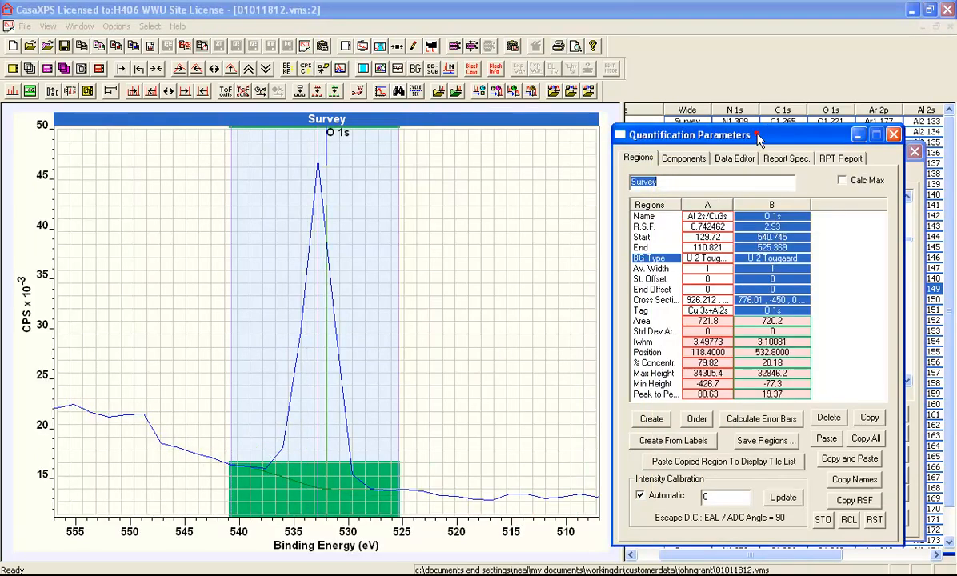
# - Check the R.S.F. and tag values of the O 1s region on the Survey spectrum
pyautogui.click(789, 227)
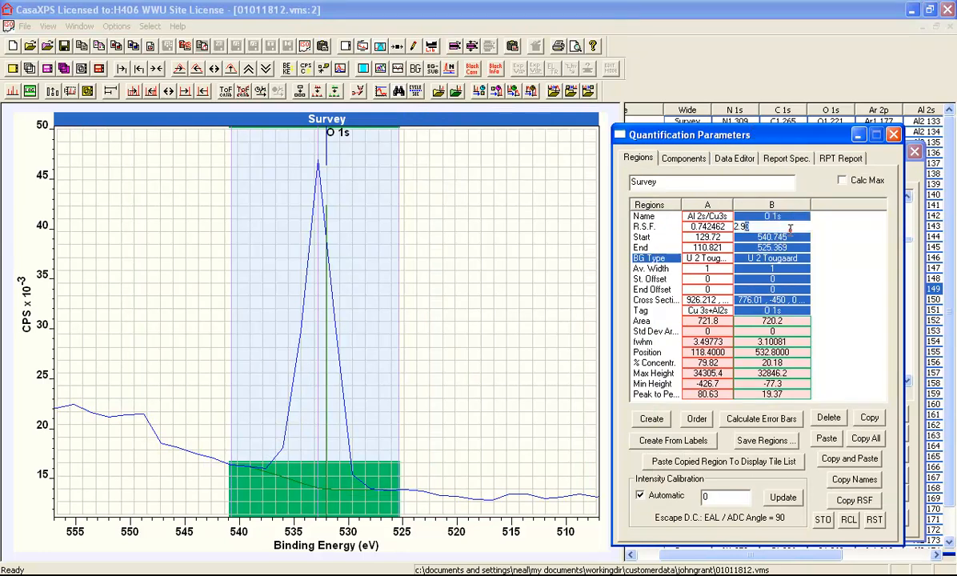
pyautogui.click(778, 311)
pyautogui.doubleClick(787, 311)
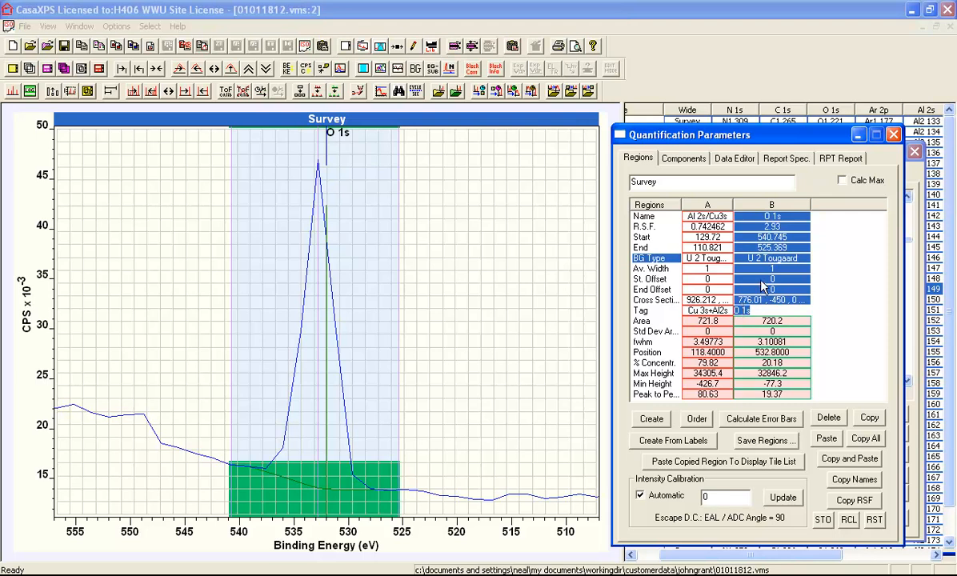
# - Create a Cr 3p region on the Survey spectrum from the element library and adjust its limits to about 49.4 and 38.1 eV
pyautogui.click(155, 68)
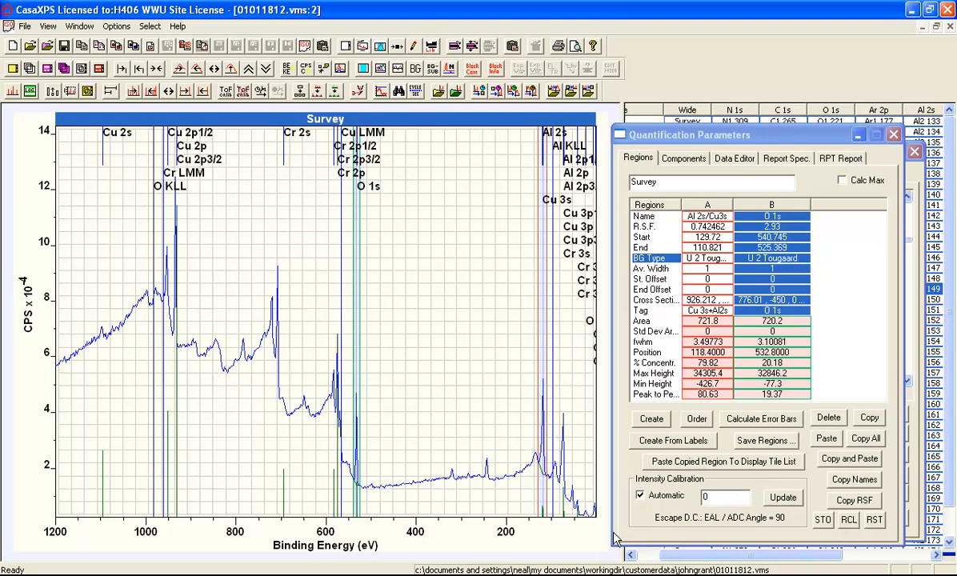
pyautogui.moveTo(595, 526); pyautogui.dragTo(563, 470)
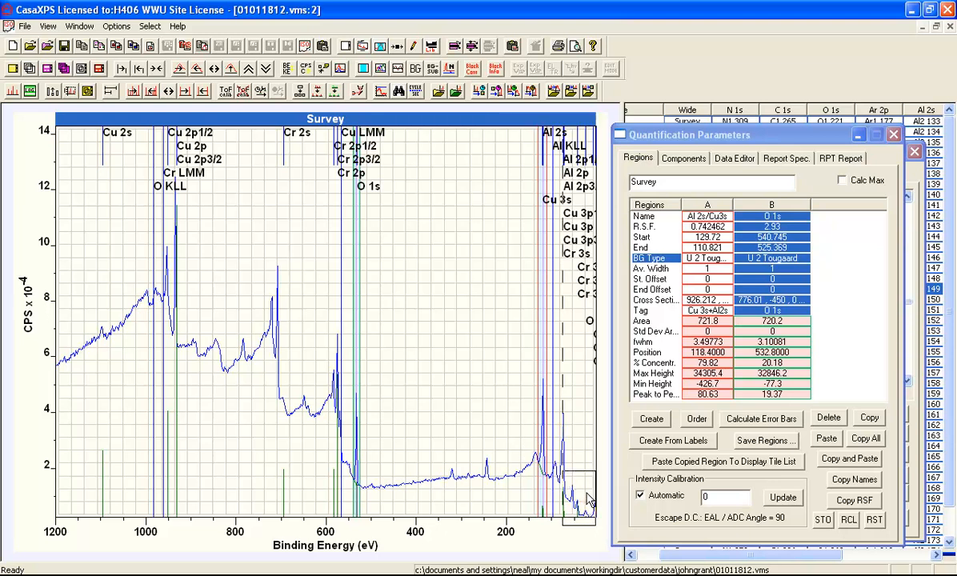
pyautogui.click(586, 498)
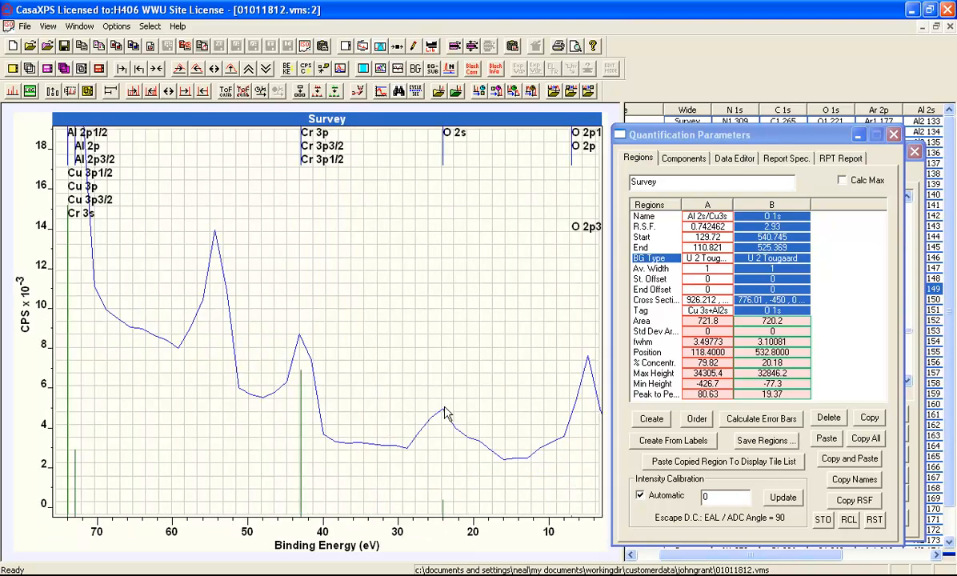
pyautogui.moveTo(678, 135); pyautogui.dragTo(698, 166)
pyautogui.click(690, 152)
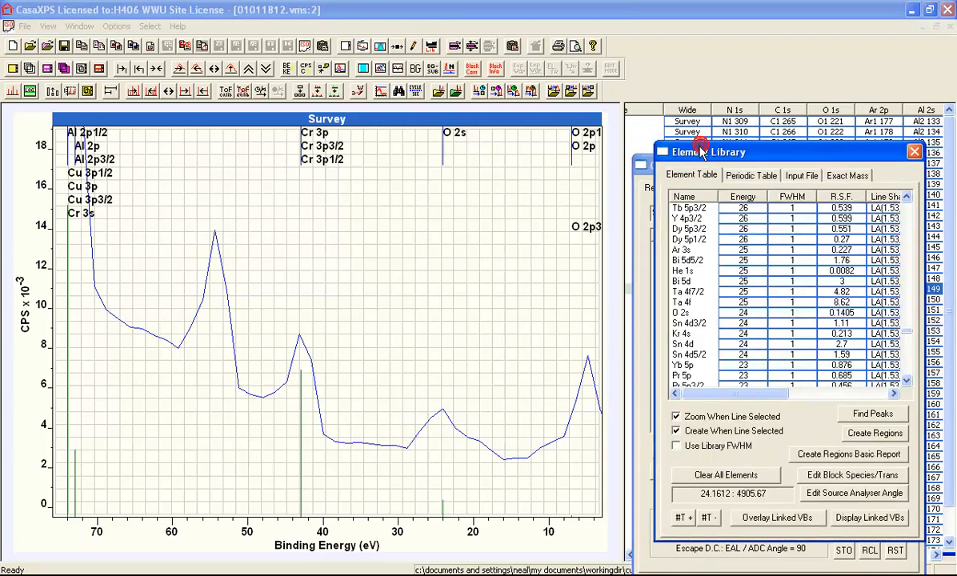
pyautogui.click(303, 393)
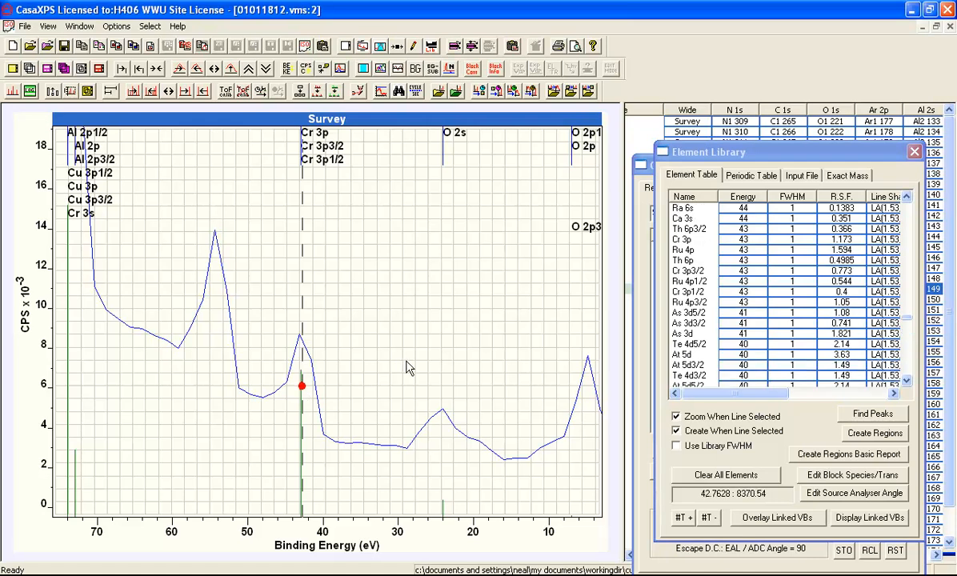
pyautogui.click(680, 241)
pyautogui.moveTo(70, 370); pyautogui.dragTo(256, 367)
pyautogui.moveTo(584, 414); pyautogui.dragTo(382, 401)
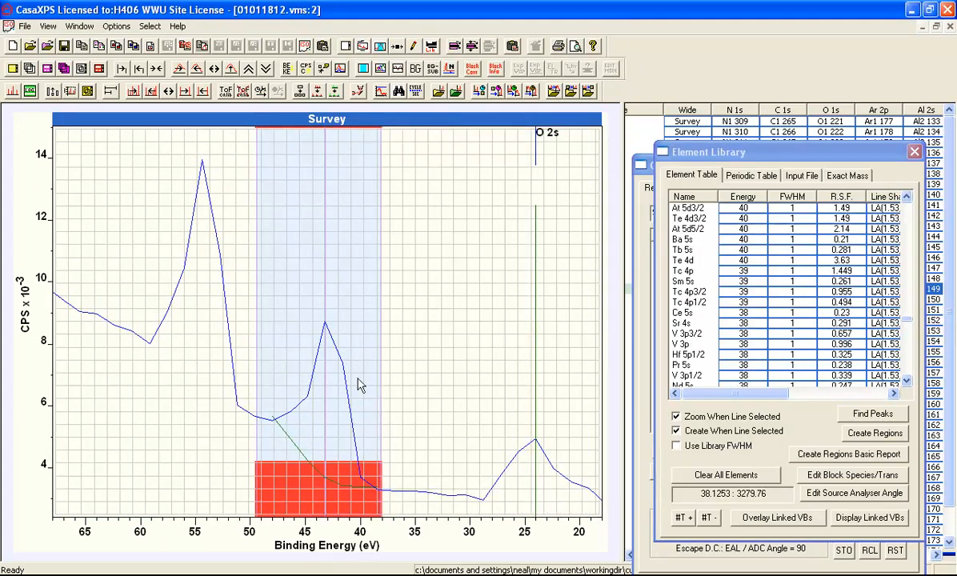
# - Create an Fe 3p region for the peak near 54 eV and adjust its limits to about 60.1 and 49.6 eV
pyautogui.click(186, 184)
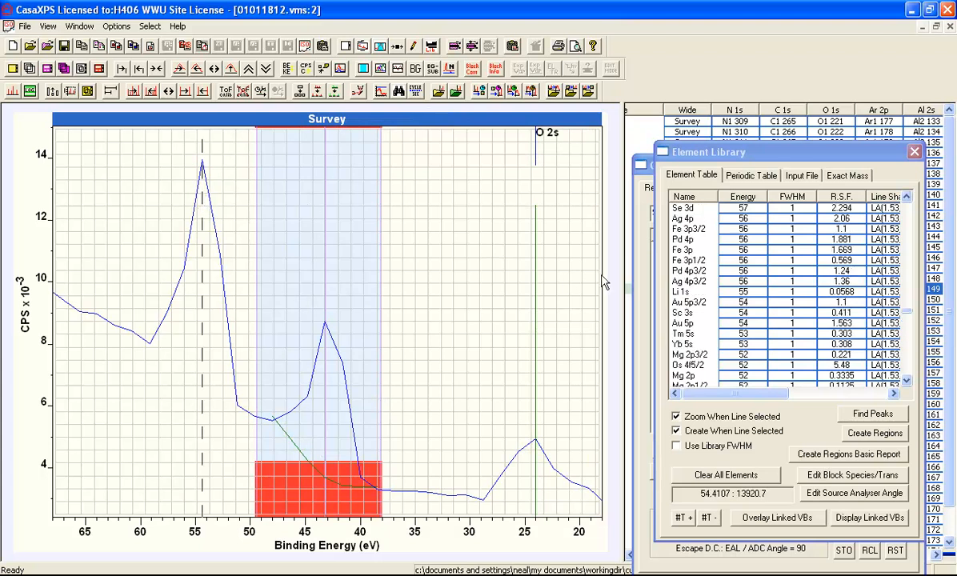
pyautogui.click(679, 250)
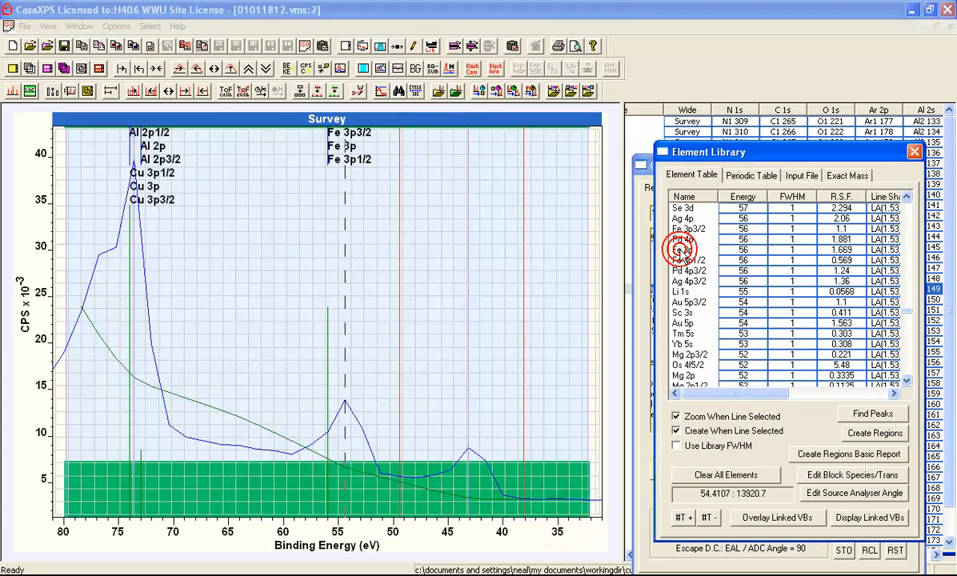
pyautogui.moveTo(77, 282); pyautogui.dragTo(282, 287)
pyautogui.moveTo(590, 329); pyautogui.dragTo(400, 317)
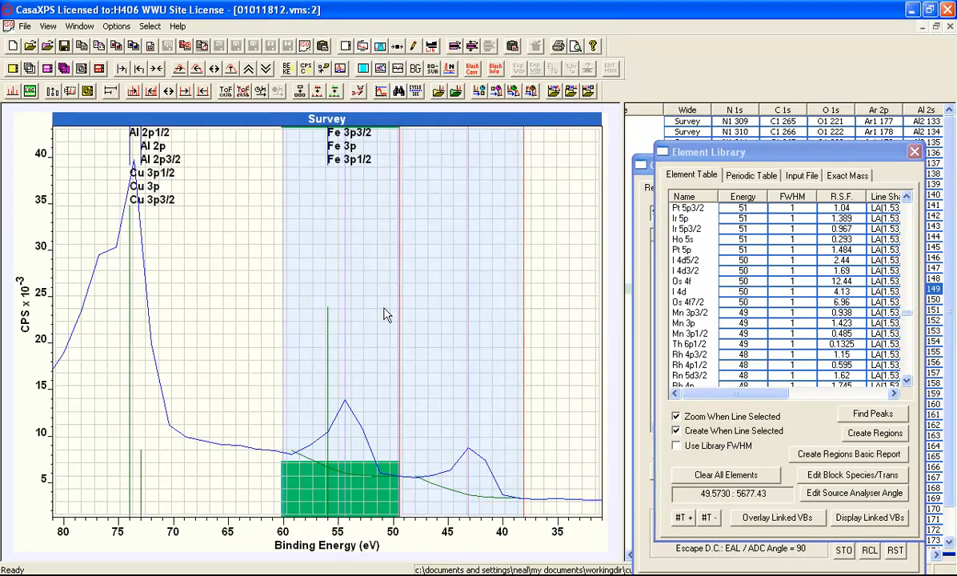
# - Examine the low binding energy regions on the Survey and compare the R.S.F. and % concentration of all four regions
pyautogui.click(151, 70)
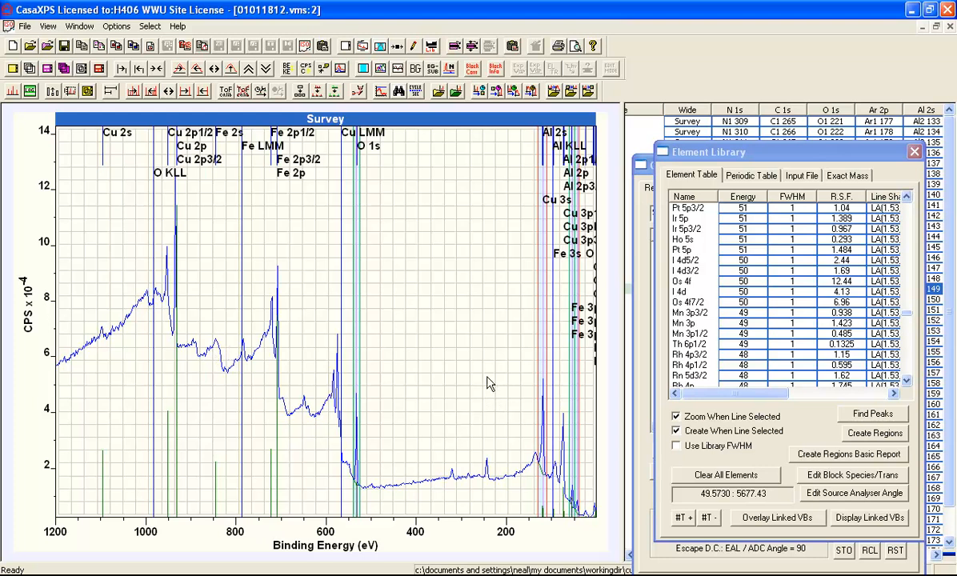
pyautogui.click(489, 355)
pyautogui.moveTo(496, 360); pyautogui.dragTo(605, 518)
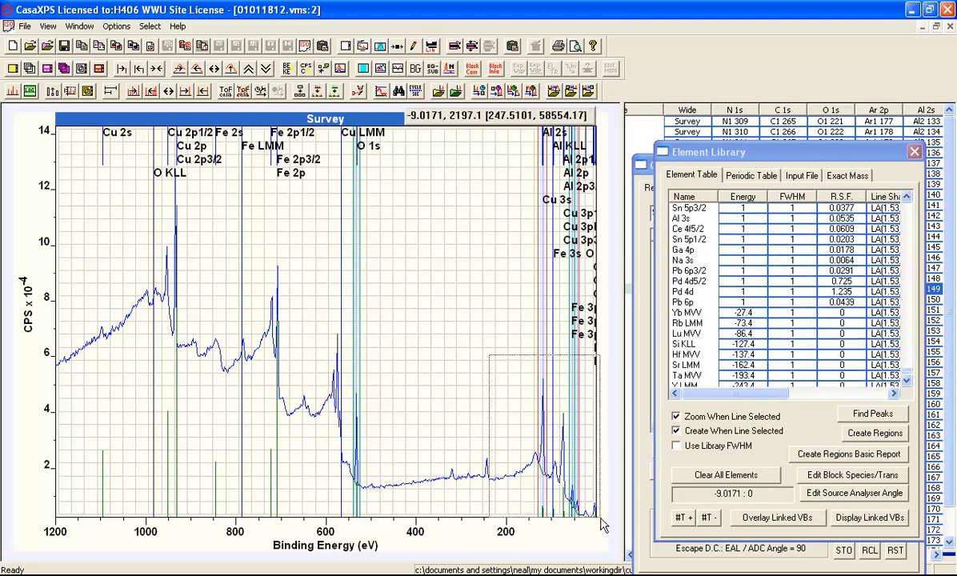
pyautogui.click(503, 364)
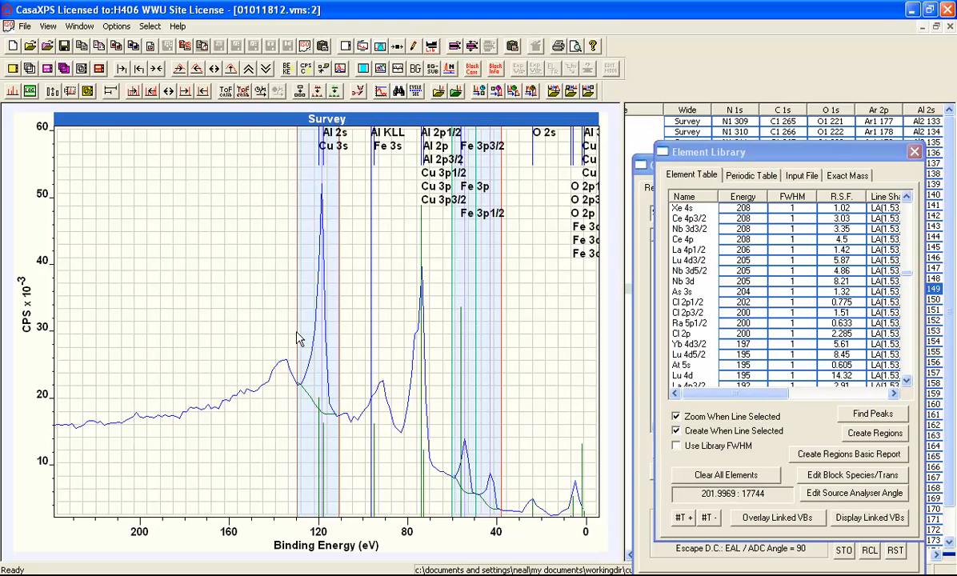
pyautogui.moveTo(690, 146); pyautogui.dragTo(705, 196)
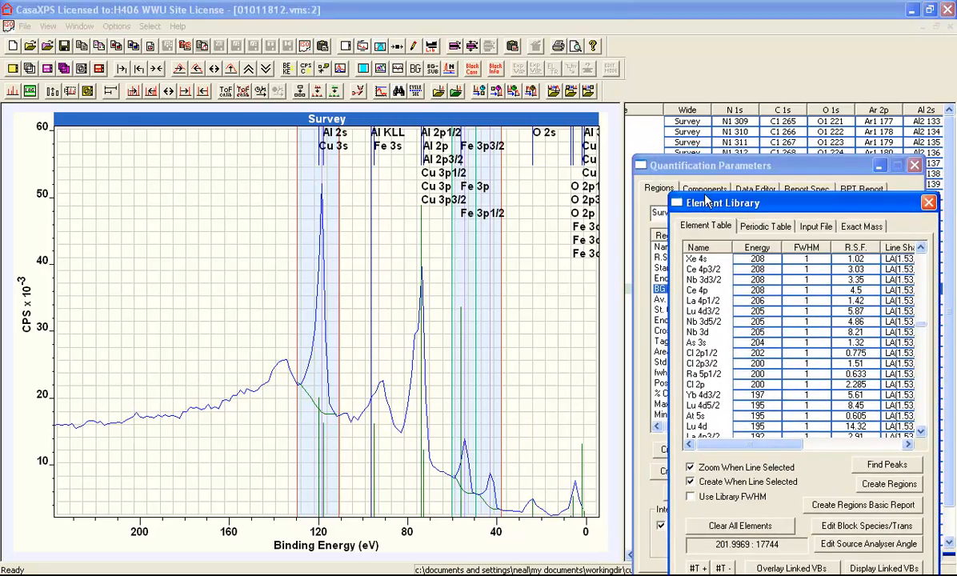
pyautogui.click(692, 158)
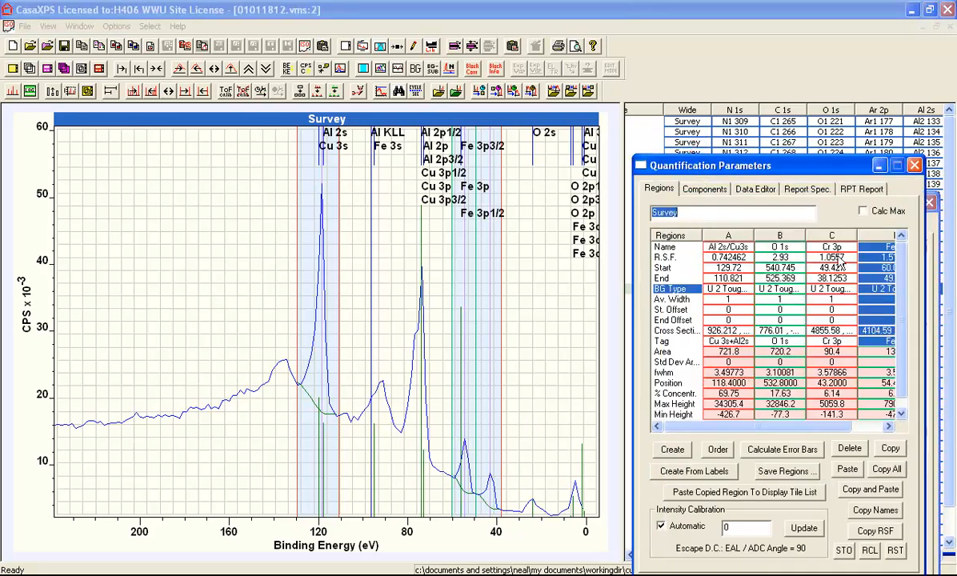
pyautogui.moveTo(754, 426); pyautogui.dragTo(798, 423)
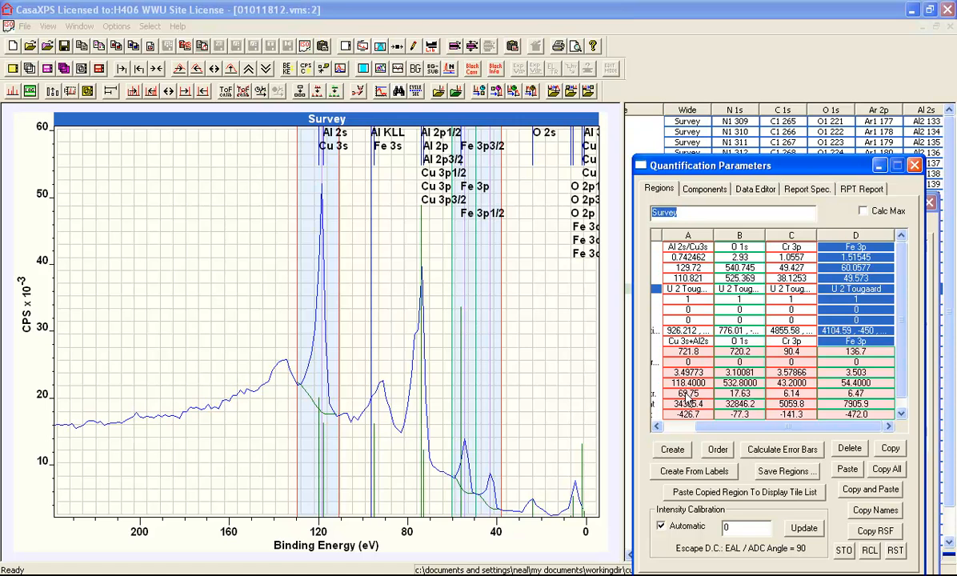
pyautogui.click(760, 427)
pyautogui.moveTo(759, 428); pyautogui.dragTo(724, 428)
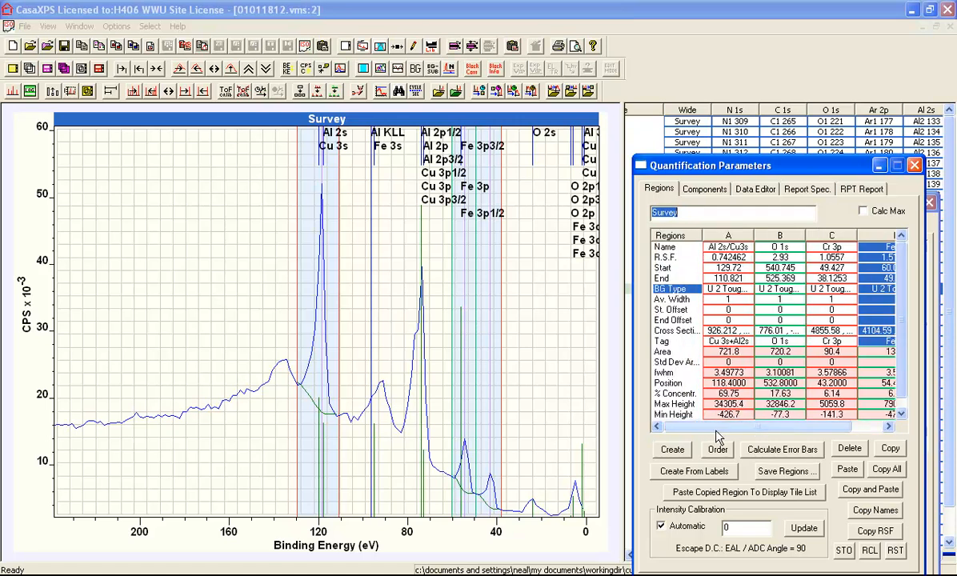
pyautogui.moveTo(717, 428); pyautogui.dragTo(736, 429)
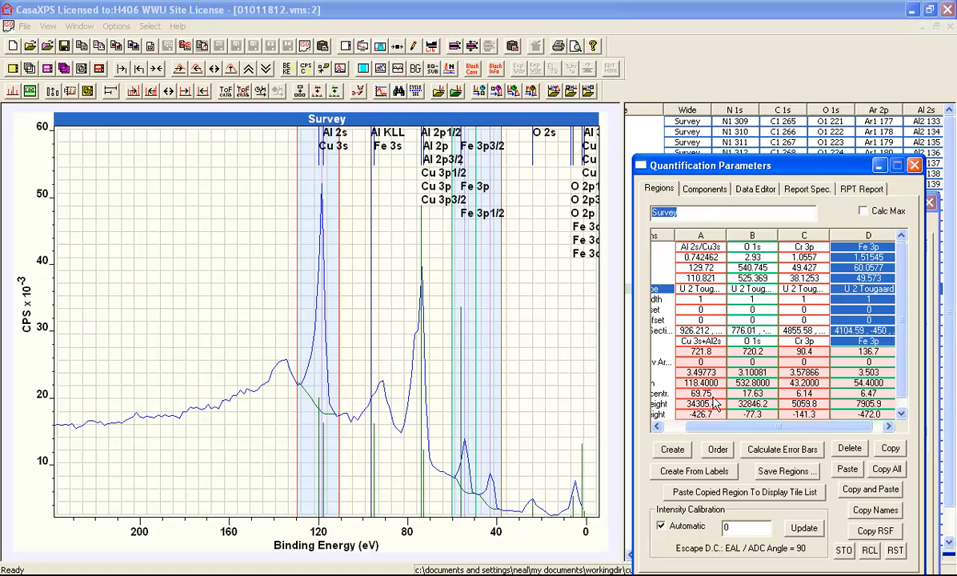
# - Generate a standard report combined with tags for the selected Survey and Al2 149 spectra and uncover its table
pyautogui.click(476, 414)
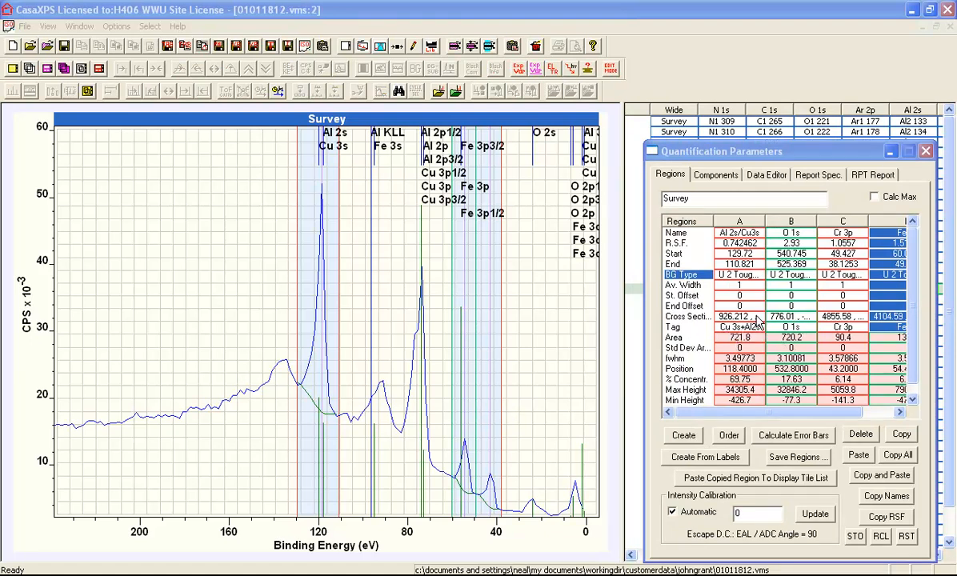
pyautogui.moveTo(728, 159); pyautogui.dragTo(431, 156)
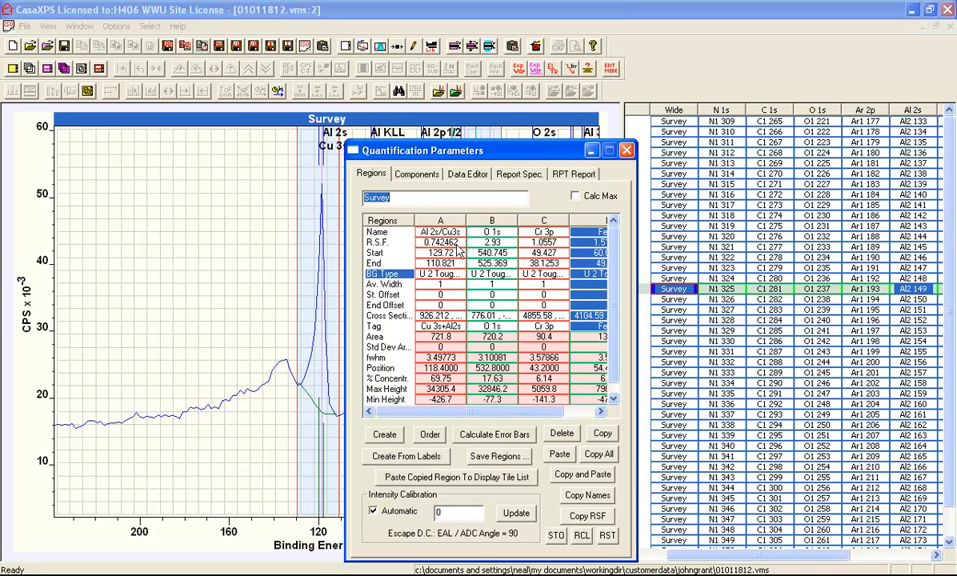
pyautogui.click(518, 174)
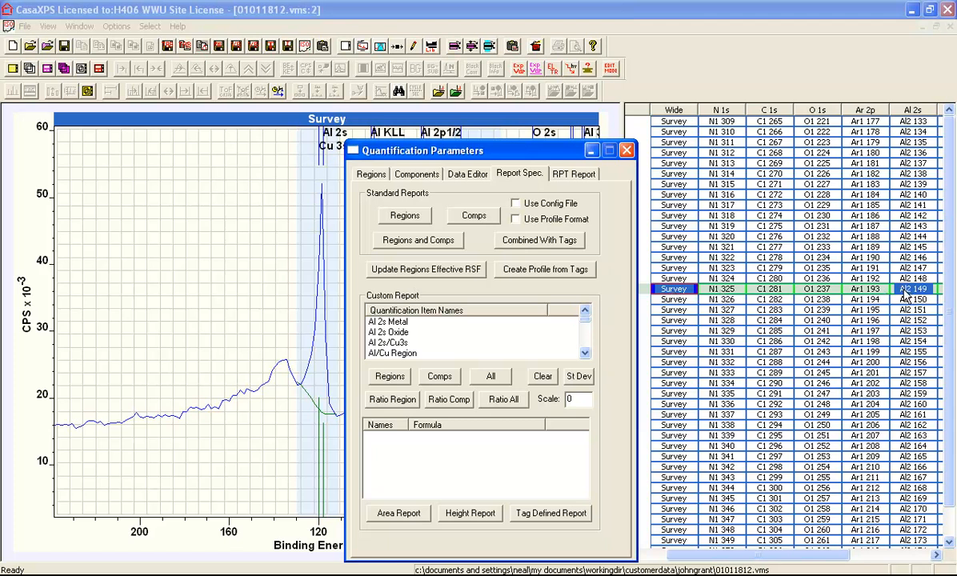
pyautogui.click(529, 242)
pyautogui.moveTo(436, 160); pyautogui.dragTo(717, 237)
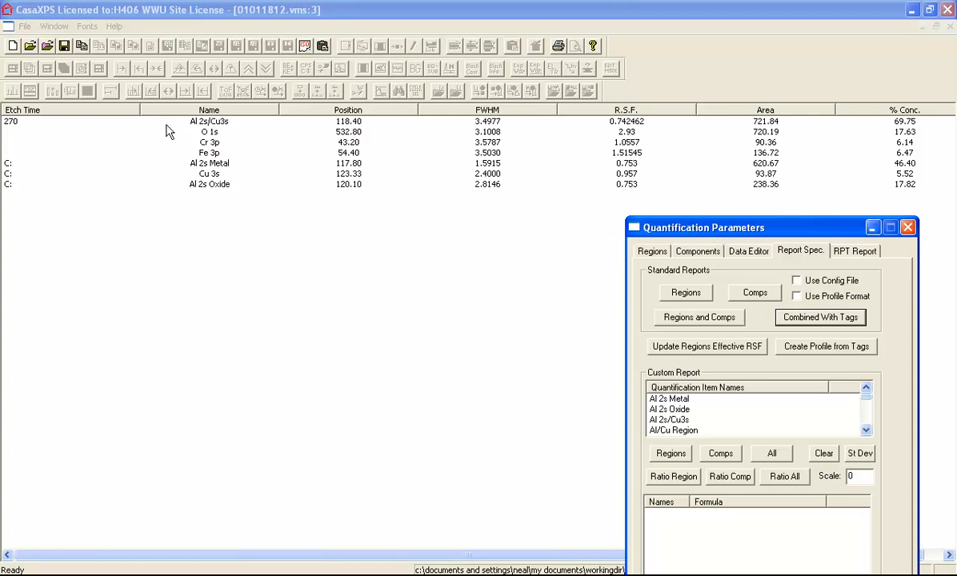
# - Fit the report's FWHM, Position and Area columns to their contents, review the R.S.F. and % Conc. values, and close the report
pyautogui.doubleClick(556, 109)
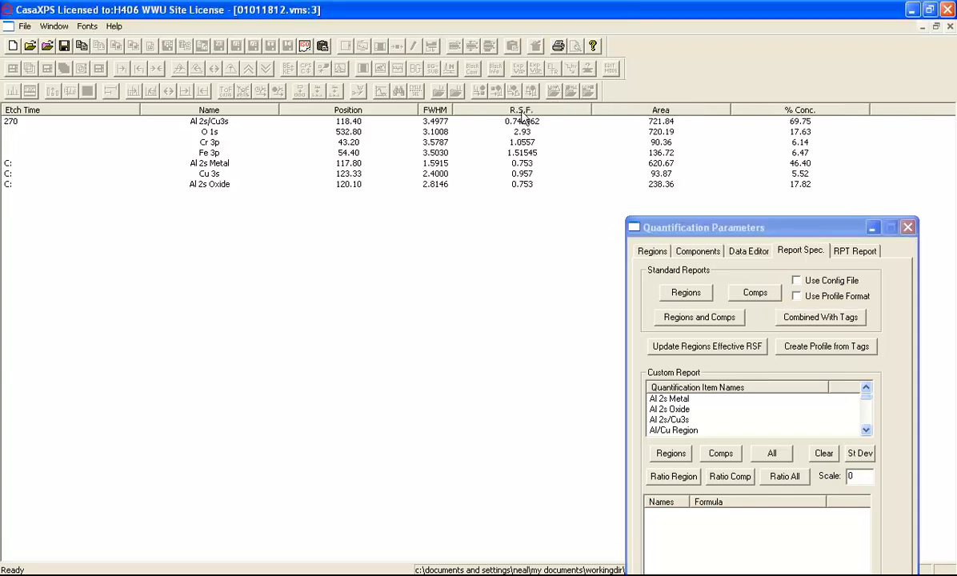
pyautogui.doubleClick(418, 110)
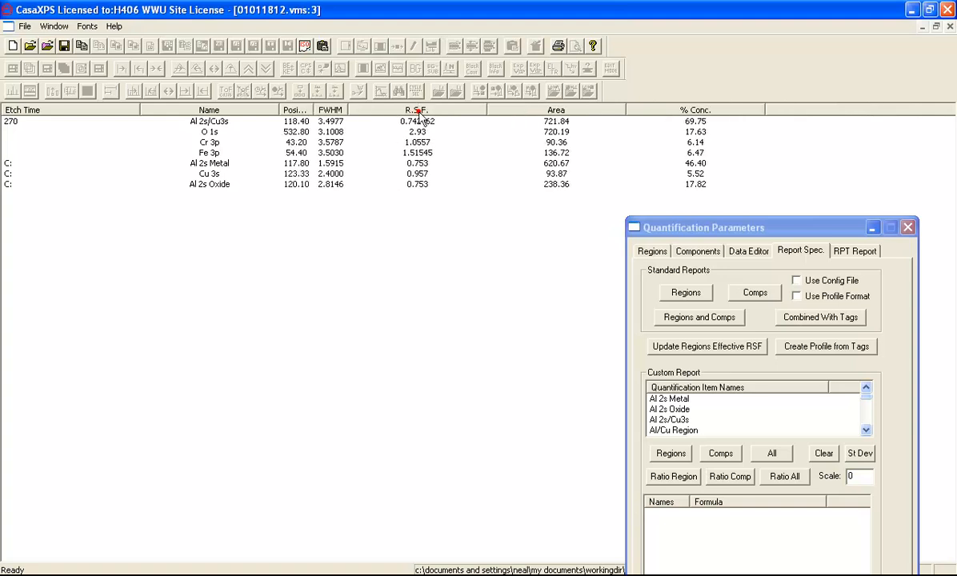
pyautogui.doubleClick(625, 109)
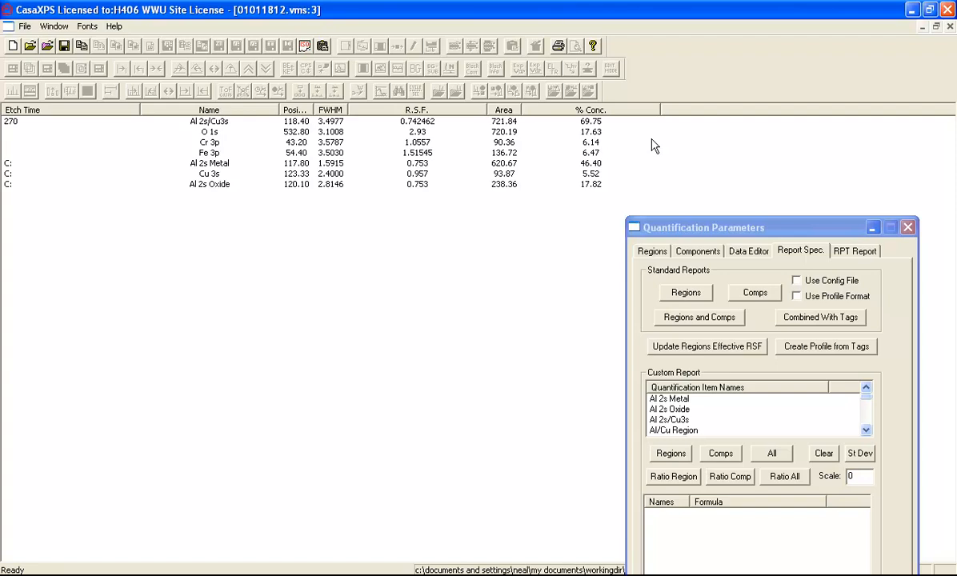
pyautogui.click(949, 26)
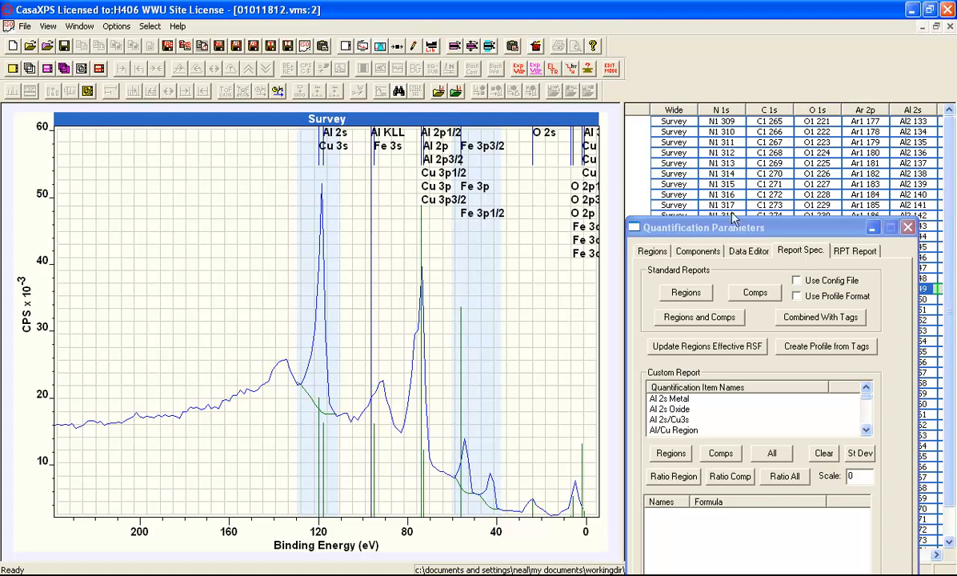
# - Select only the Survey spectrum beside N1 325, close the quantification parameters and inspect its regions below about 190 eV
pyautogui.moveTo(739, 232); pyautogui.dragTo(422, 152)
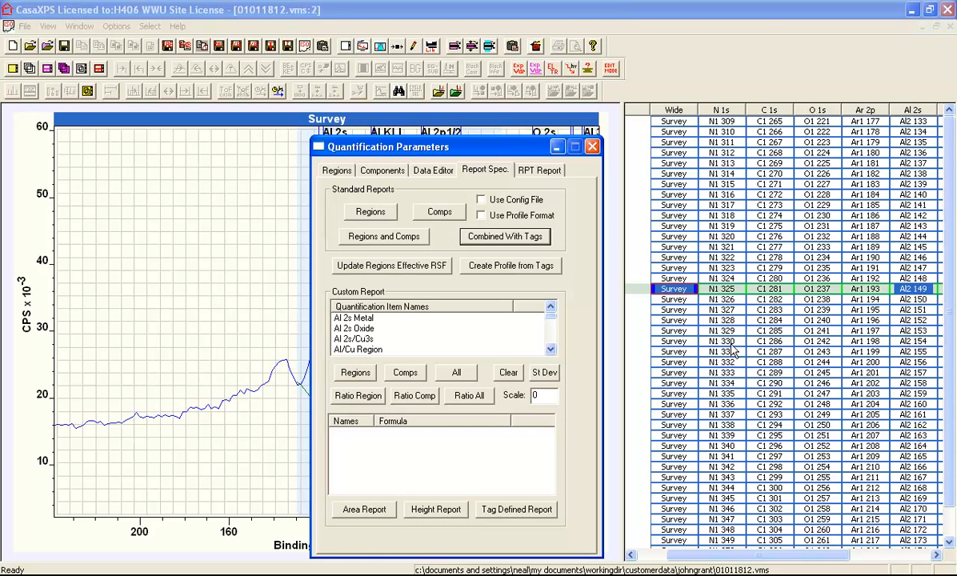
pyautogui.click(675, 294)
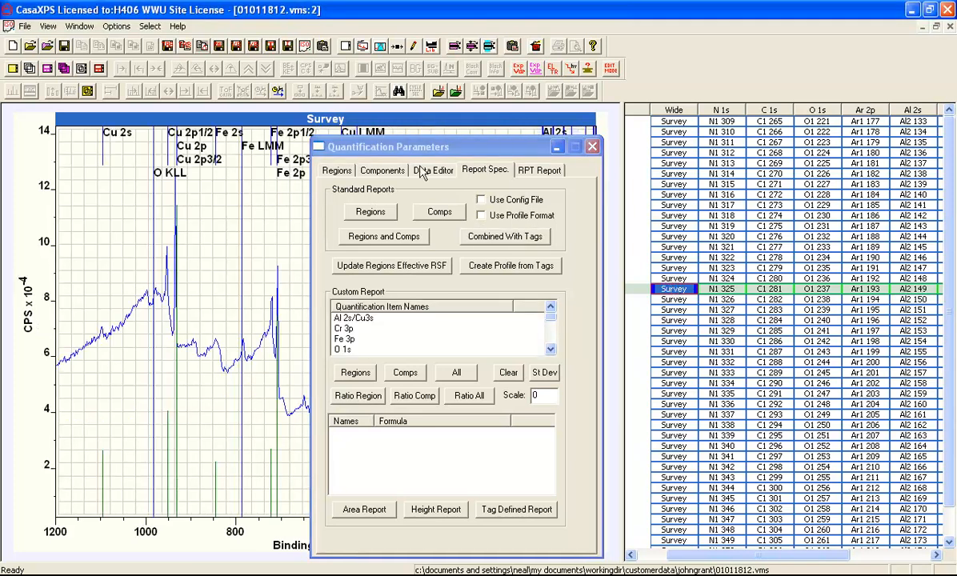
pyautogui.click(593, 147)
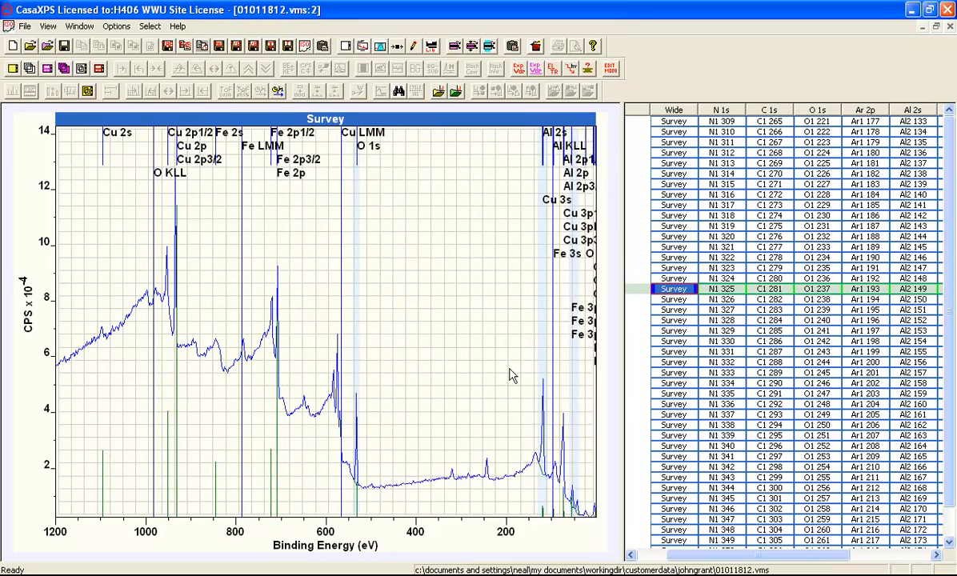
pyautogui.moveTo(510, 367); pyautogui.dragTo(598, 517)
pyautogui.click(520, 412)
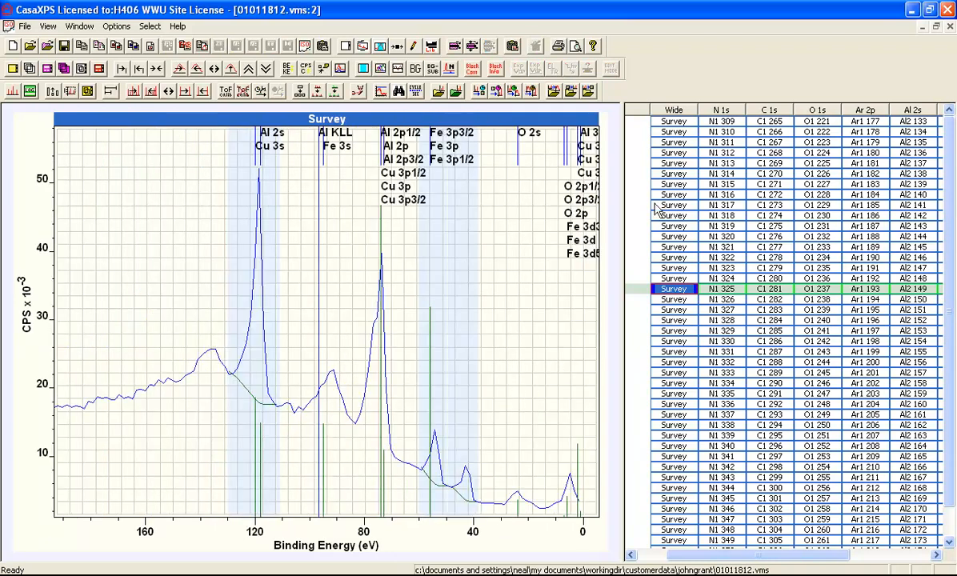
# - Propagate the regions to every spectrum in the Wide column and display the Survey beside N1 312 to check them
pyautogui.click(674, 110)
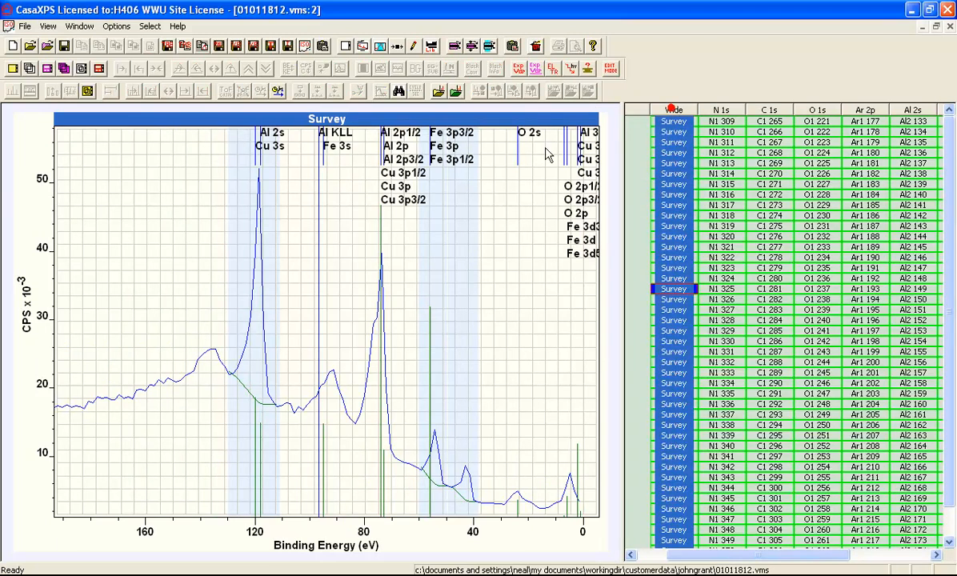
pyautogui.rightClick(335, 222)
pyautogui.click(325, 160)
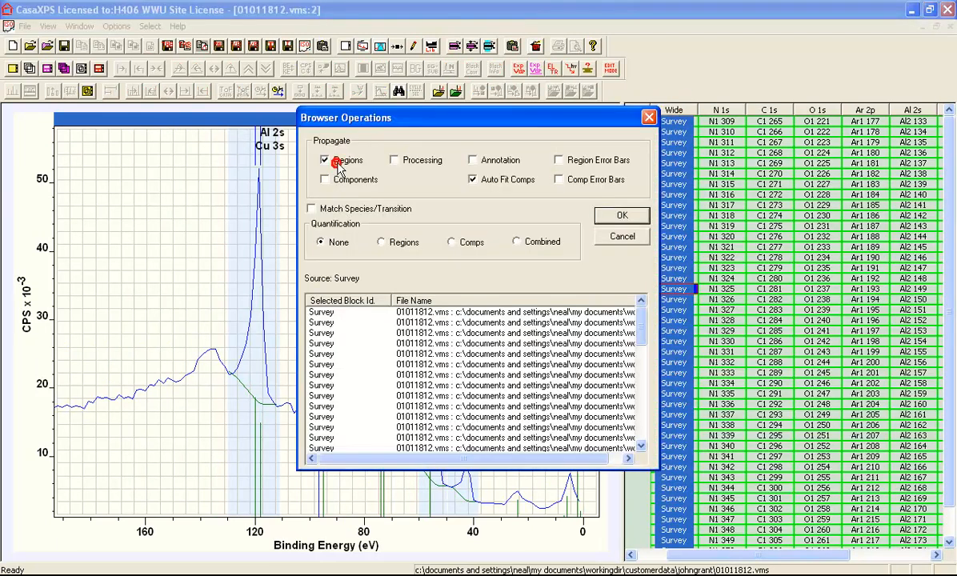
pyautogui.click(614, 214)
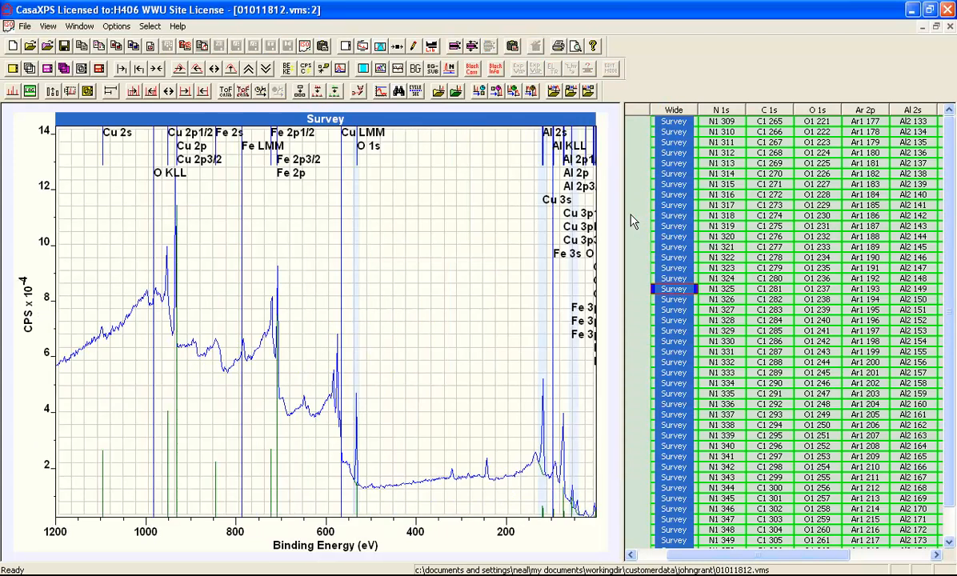
pyautogui.click(676, 153)
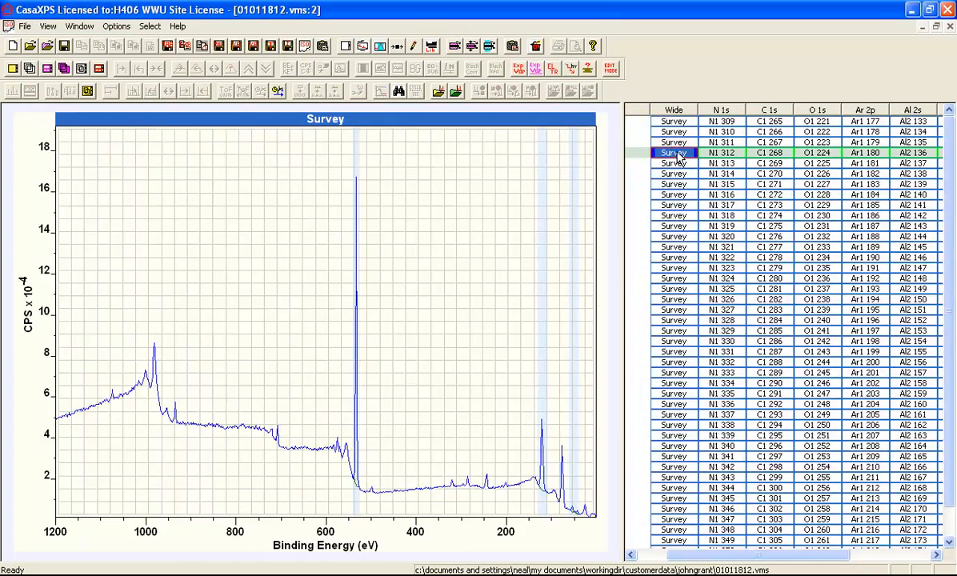
# - Examine the propagated regions on successive Survey spectra down the Wide column, starting from the one beside N1 312
pyautogui.press('Down')
pyautogui.press('Down')
pyautogui.press('Down')
pyautogui.press('Down')
pyautogui.press('Down')
pyautogui.press('Down')
pyautogui.press('Down')
pyautogui.press('Down')
pyautogui.press('Down')
pyautogui.press('Down')
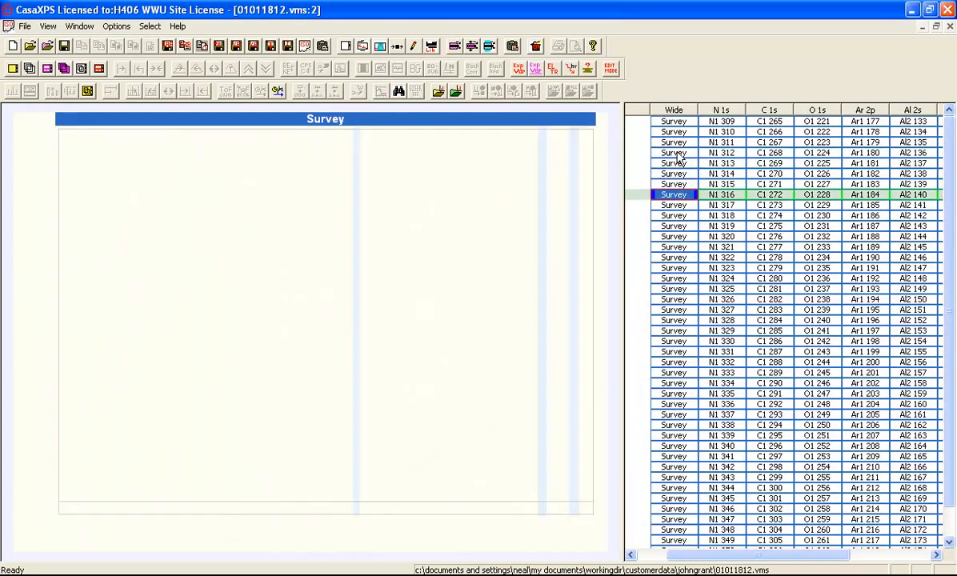
pyautogui.press('Down')
pyautogui.press('Down')
pyautogui.press('Down')
pyautogui.press('Down')
pyautogui.press('Down')
pyautogui.press('Down')
pyautogui.press('Down')
pyautogui.press('Down')
pyautogui.press('Down')
pyautogui.press('Down')
pyautogui.press('Down')
pyautogui.press('Down')
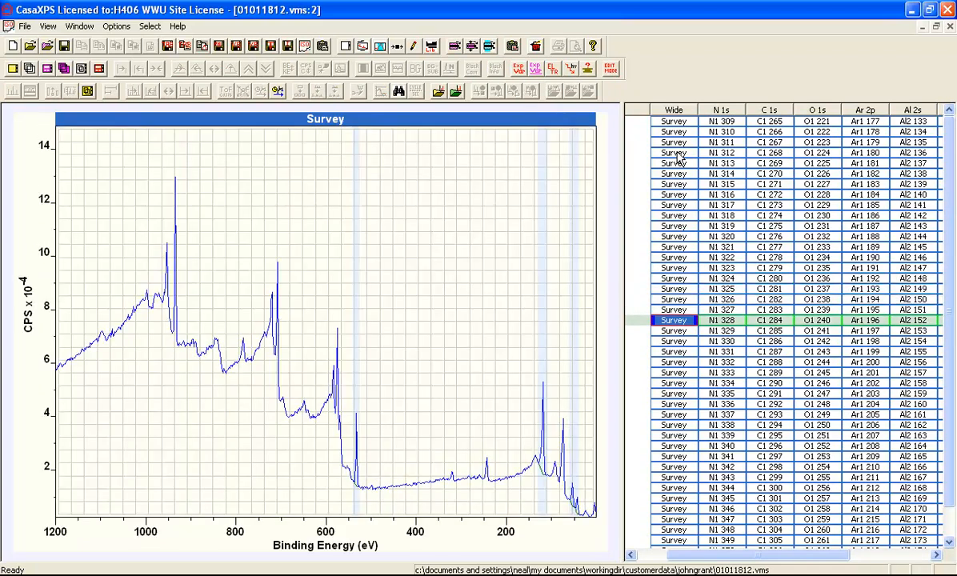
pyautogui.press('Down')
pyautogui.press('Down')
pyautogui.press('Down')
pyautogui.press('Down')
pyautogui.press('Down')
pyautogui.press('Down')
pyautogui.press('Down')
pyautogui.press('Down')
pyautogui.press('Down')
pyautogui.press('Down')
pyautogui.press('Down')
pyautogui.press('Down')
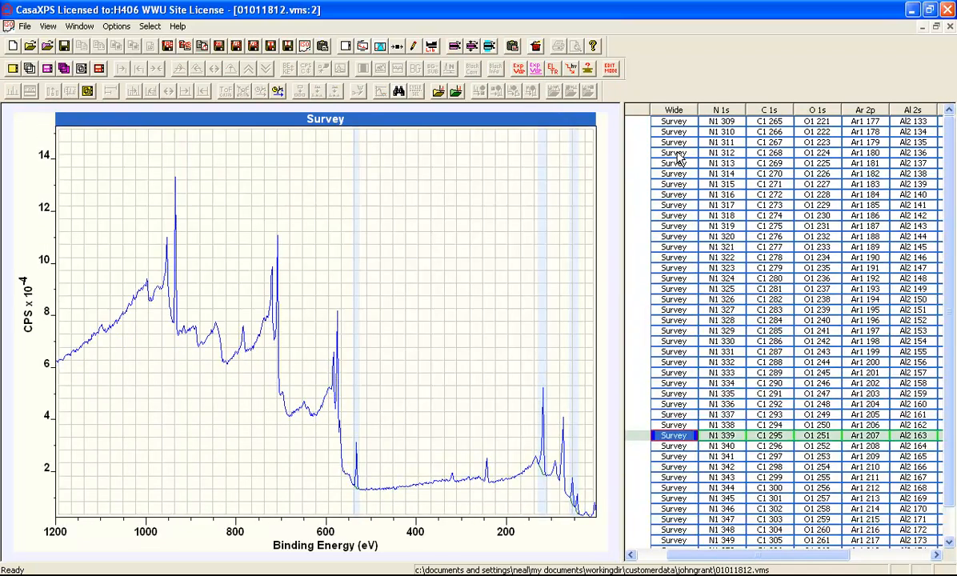
pyautogui.press('Up')
pyautogui.press('Up')
pyautogui.press('Up')
pyautogui.press('Left')
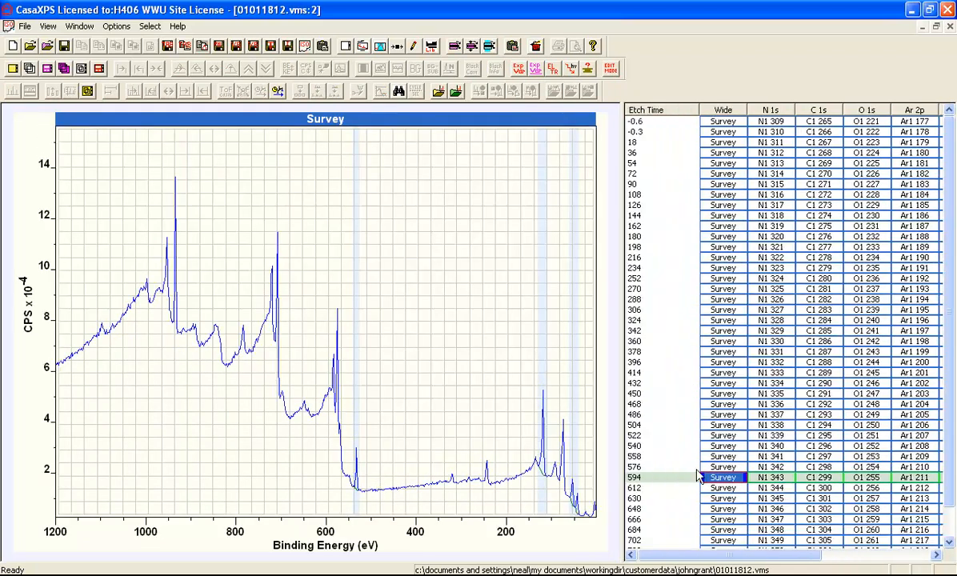
# - Propagate the regions and components of Al2 149 to every spectrum in the Al 2s column, with automatic component fitting
pyautogui.click(640, 292)
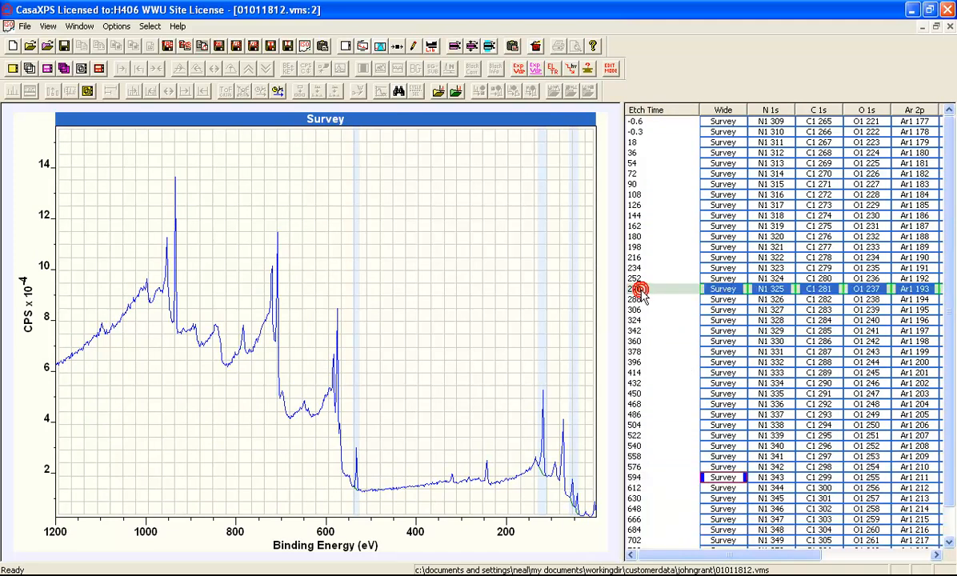
pyautogui.moveTo(771, 557); pyautogui.dragTo(822, 555)
pyautogui.click(873, 291)
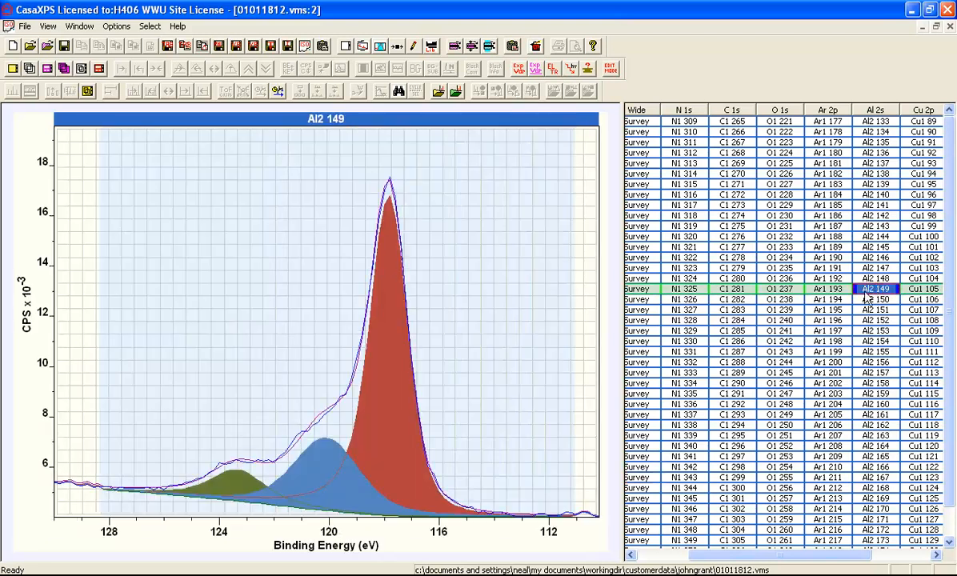
pyautogui.click(878, 110)
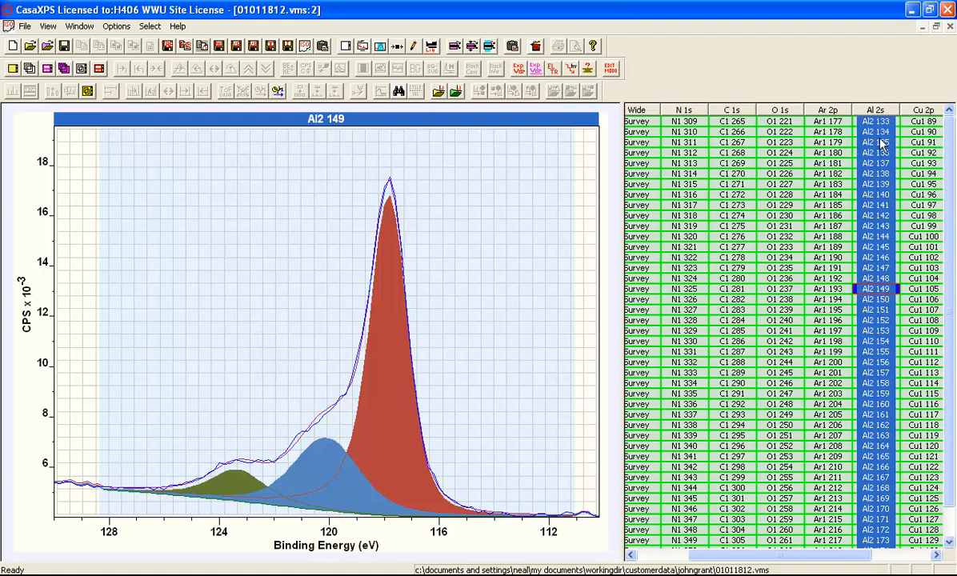
pyautogui.rightClick(285, 198)
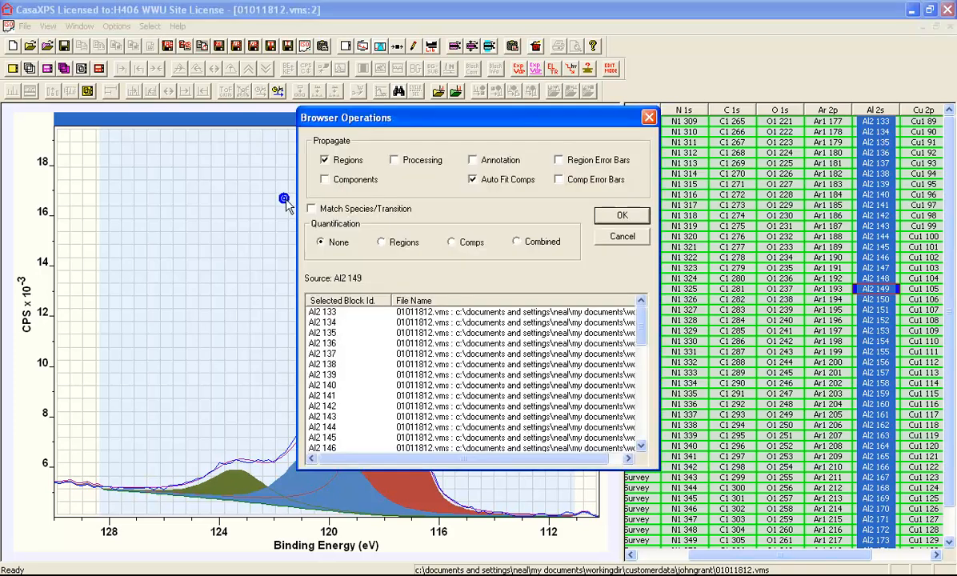
pyautogui.click(337, 180)
pyautogui.click(608, 218)
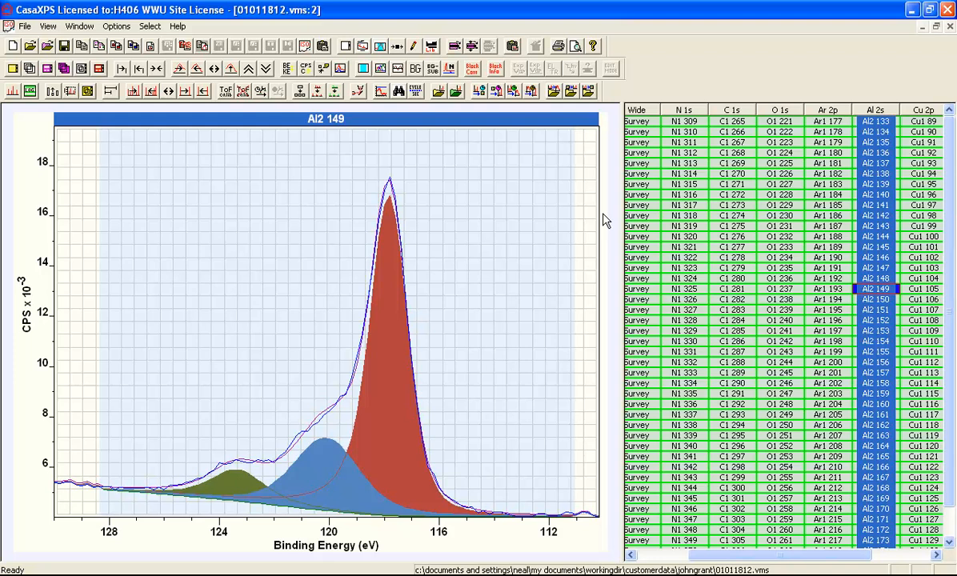
# - Examine the fitted Al 2s peak models through the depth profile from Al2 133 to Al2 158 and back to Al2 137
pyautogui.click(875, 122)
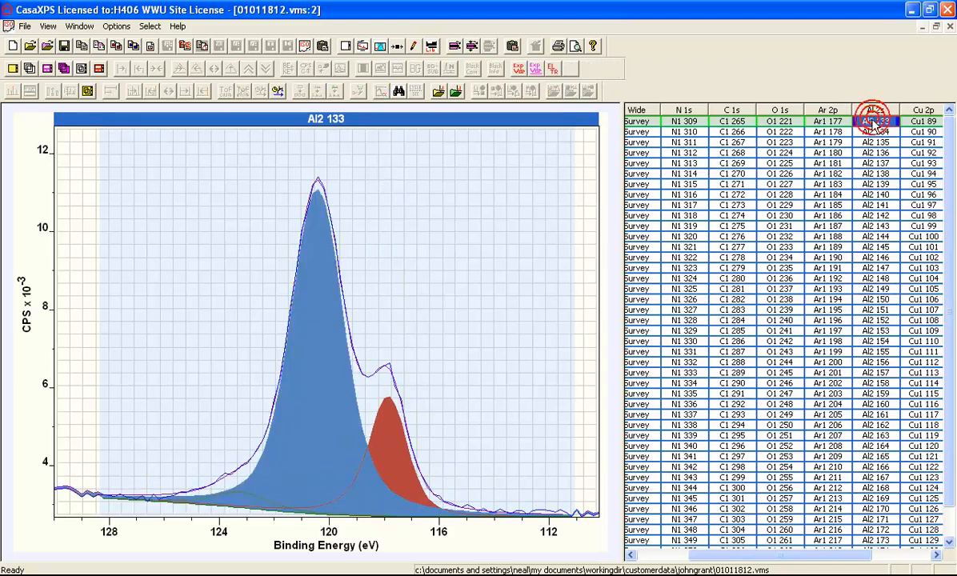
pyautogui.press('Down')
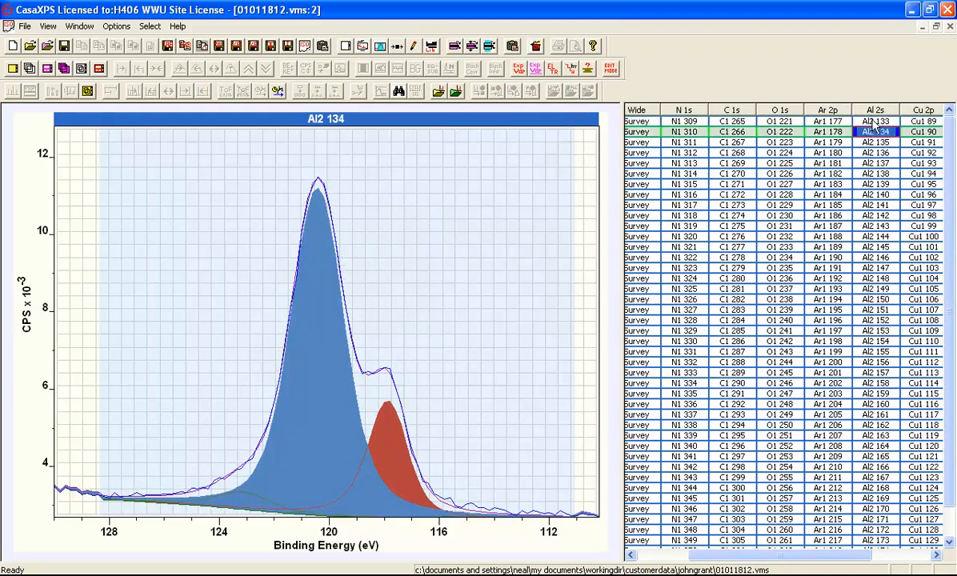
pyautogui.press('Up')
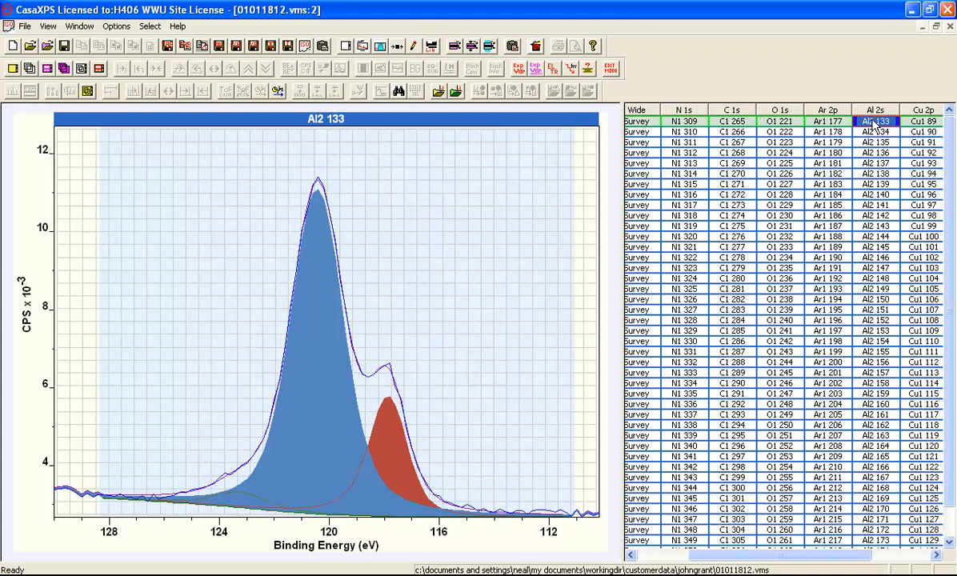
pyautogui.press('Down')
pyautogui.press('Down')
pyautogui.press('Down')
pyautogui.press('Down')
pyautogui.press('Down')
pyautogui.press('Down')
pyautogui.press('Down')
pyautogui.press('Down')
pyautogui.press('Down')
pyautogui.press('Down')
pyautogui.press('Down')
pyautogui.press('Down')
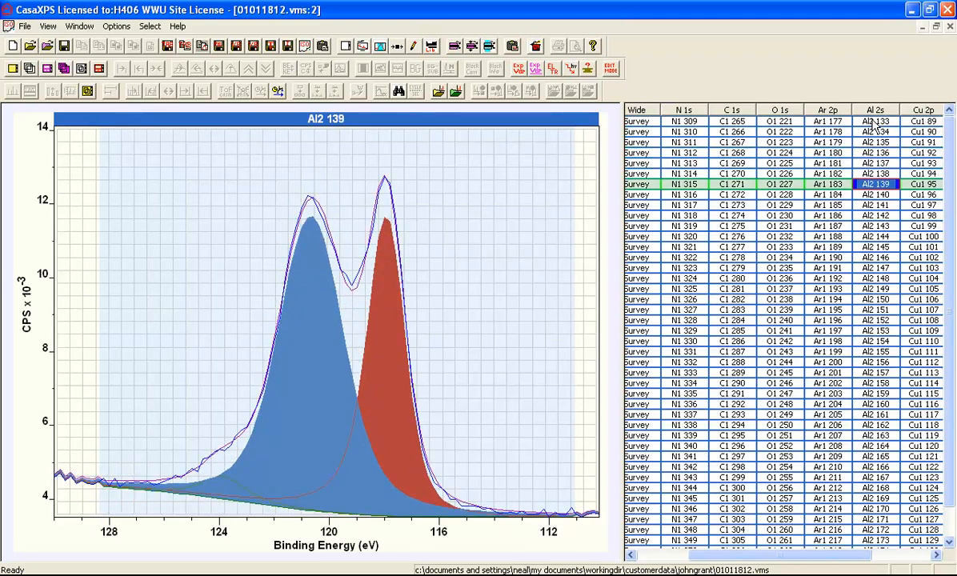
pyautogui.press('Down')
pyautogui.press('Down')
pyautogui.press('Down')
pyautogui.press('Down')
pyautogui.press('Down')
pyautogui.press('Down')
pyautogui.press('Down')
pyautogui.press('Down')
pyautogui.press('Down')
pyautogui.press('Down')
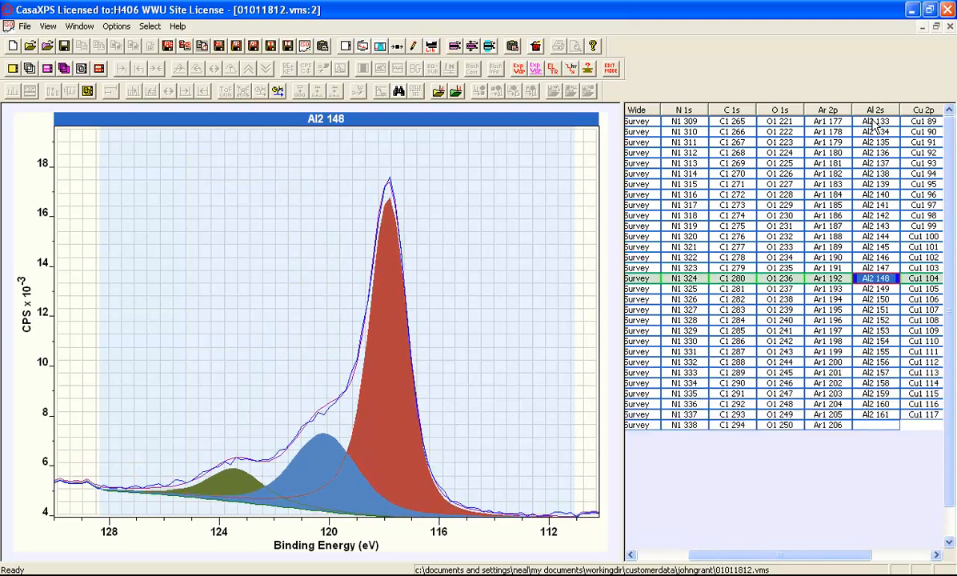
pyautogui.press('Down')
pyautogui.press('Down')
pyautogui.press('Down')
pyautogui.press('Down')
pyautogui.press('Down')
pyautogui.press('Down')
pyautogui.press('Down')
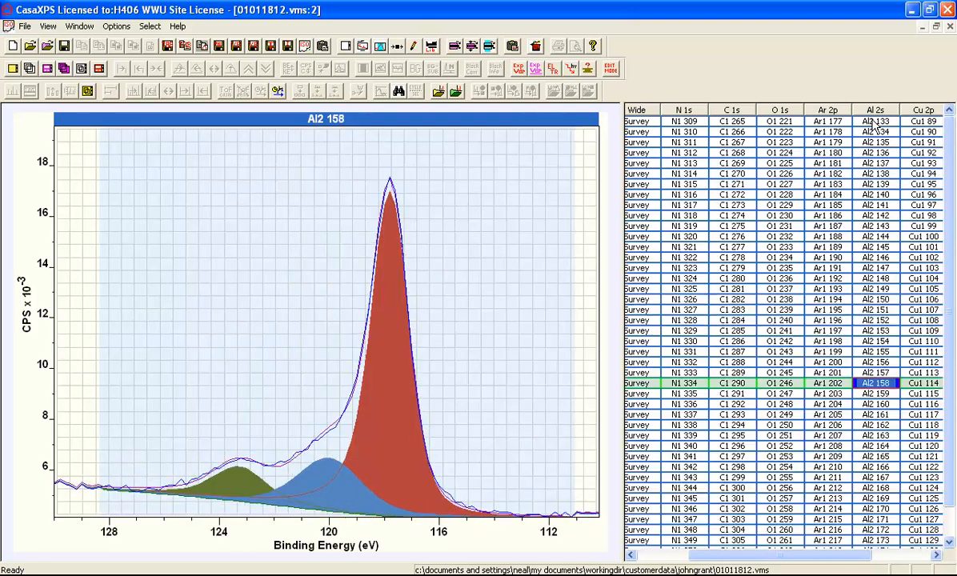
pyautogui.press('Up')
pyautogui.press('Up')
pyautogui.press('Up')
pyautogui.press('Up')
pyautogui.press('Up')
pyautogui.press('Up')
pyautogui.press('Up')
pyautogui.press('Up')
pyautogui.press('Up')
pyautogui.press('Up')
pyautogui.press('Up')
pyautogui.press('Up')
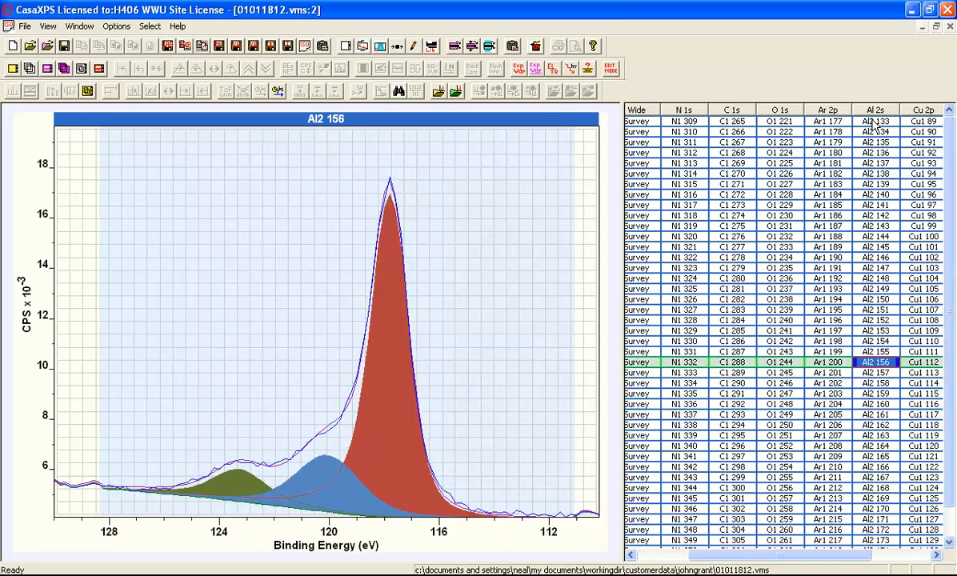
pyautogui.press('Up')
pyautogui.press('Up')
pyautogui.press('Up')
pyautogui.press('Up')
pyautogui.press('Up')
pyautogui.press('Up')
pyautogui.press('Up')
pyautogui.press('Up')
pyautogui.press('Up')
pyautogui.press('Up')
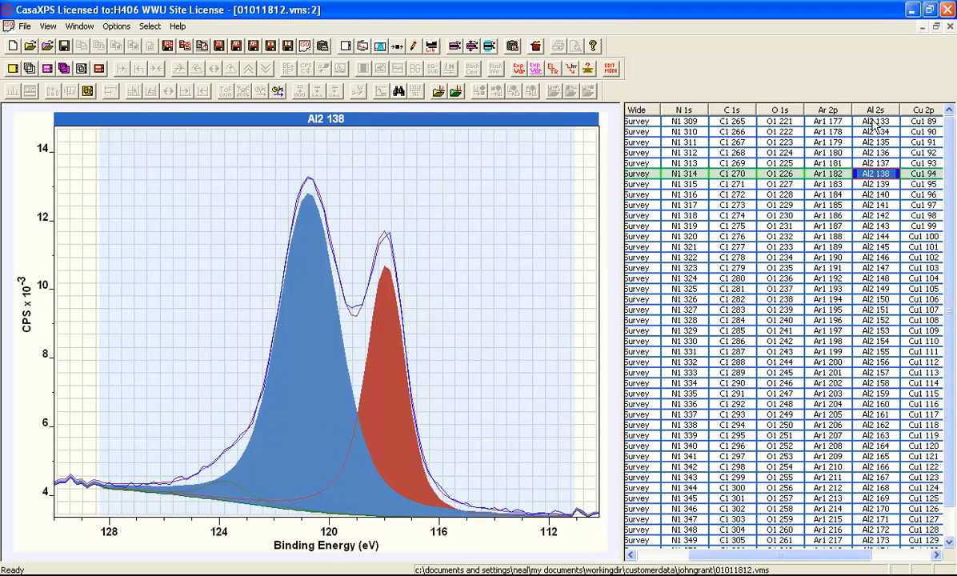
pyautogui.press('Up')
pyautogui.press('Up')
pyautogui.press('Down')
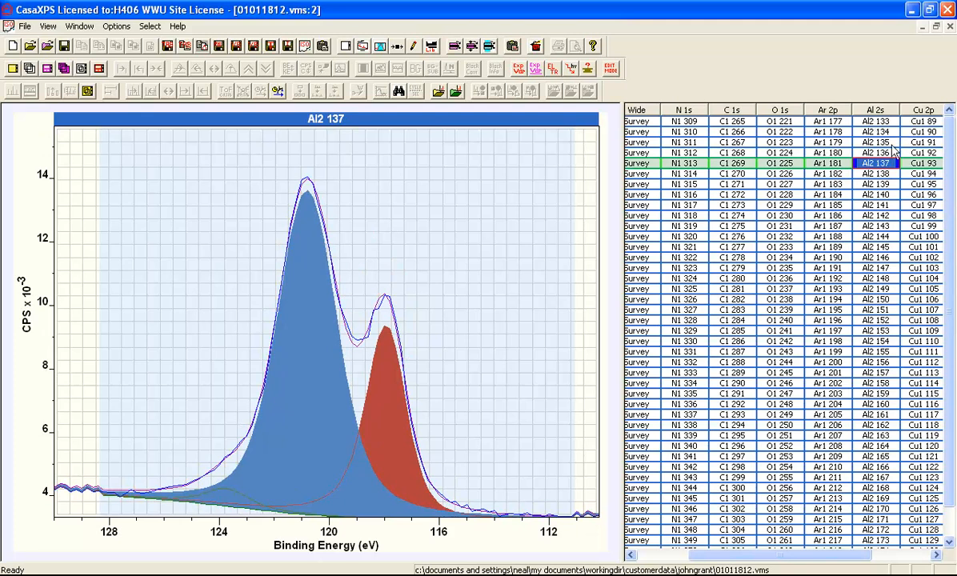
# - Propagate the regions and components of Al2 137 to spectra Al2 133 through Al2 139, with automatic component fitting
pyautogui.click(874, 122)
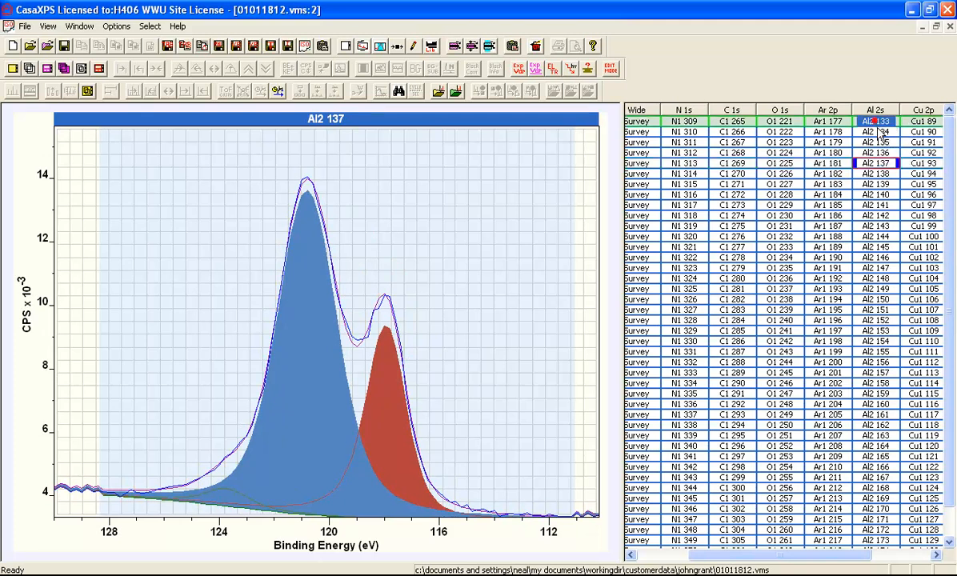
pyautogui.keyDown('shift'); pyautogui.click(870, 185); pyautogui.keyUp('shift')
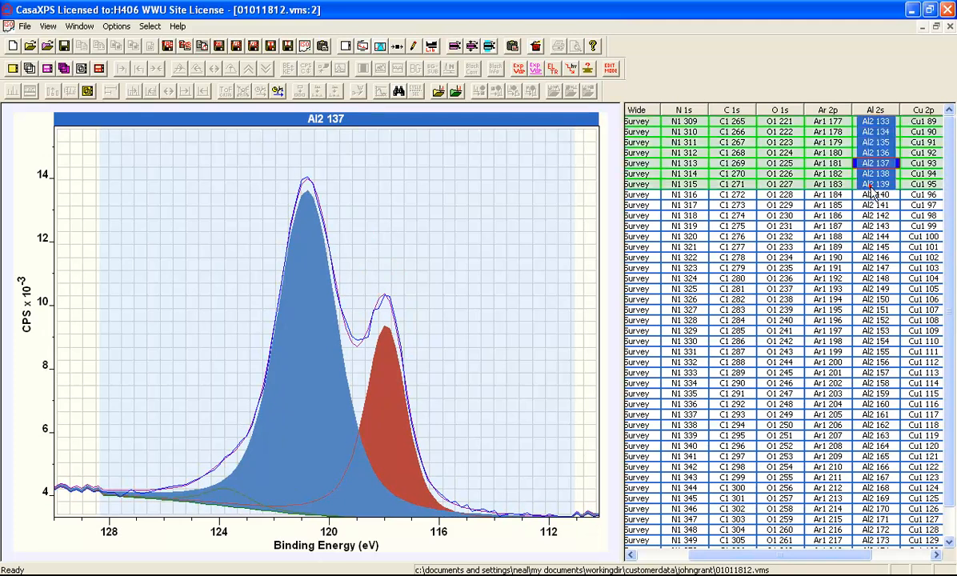
pyautogui.rightClick(217, 283)
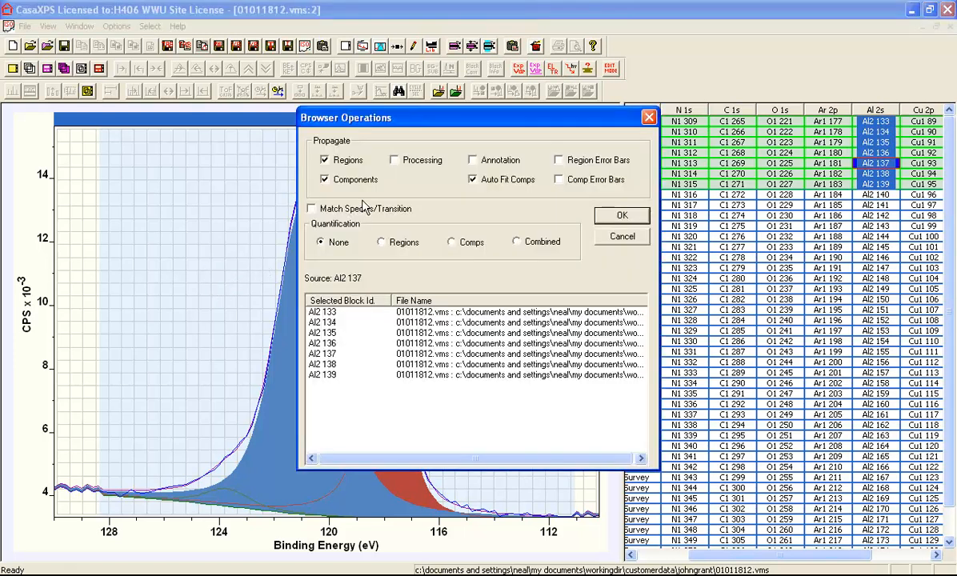
pyautogui.click(616, 216)
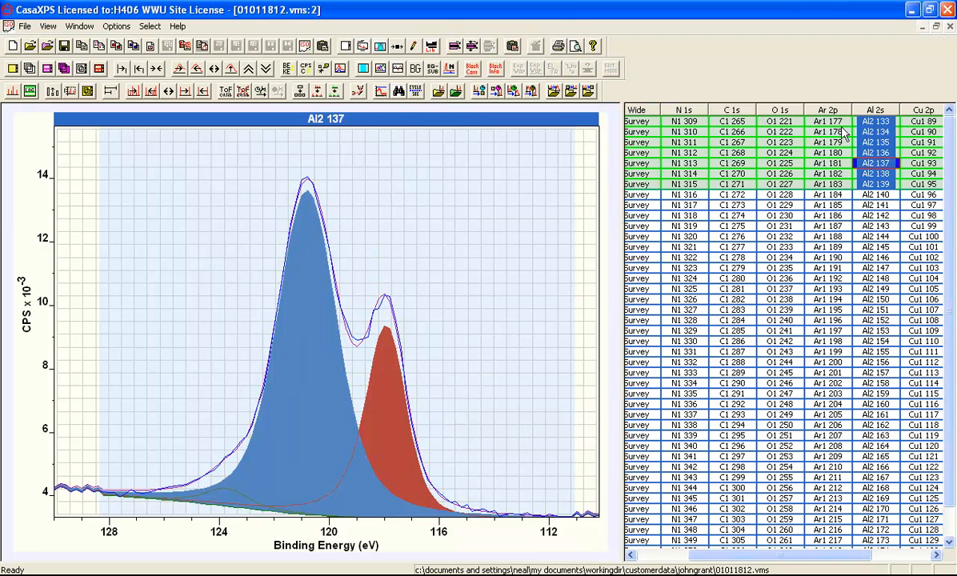
# - Examine the refitted peak models from Al2 133 to Al2 143 and return to Al2 137
pyautogui.click(867, 123)
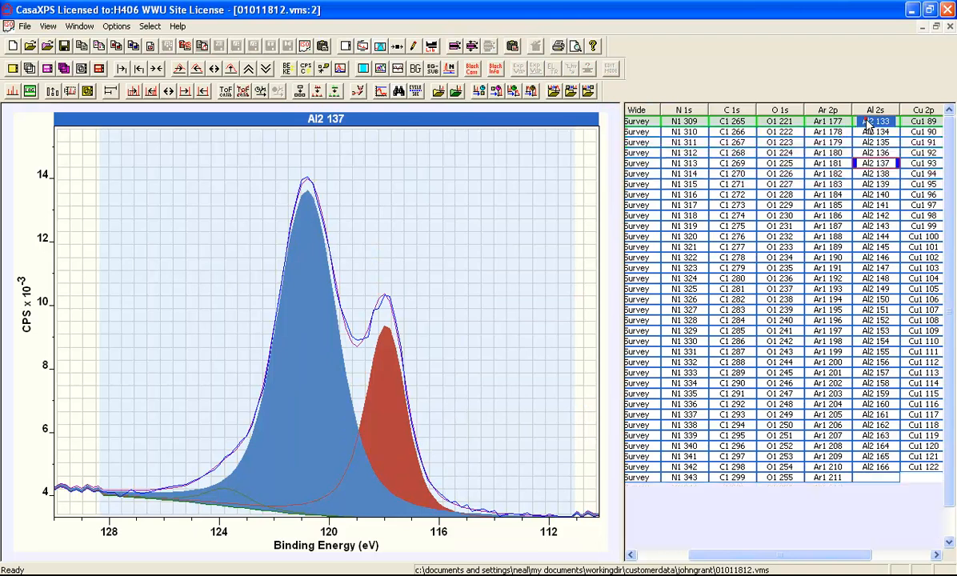
pyautogui.press('Down')
pyautogui.press('Down')
pyautogui.press('Down')
pyautogui.press('Down')
pyautogui.press('Down')
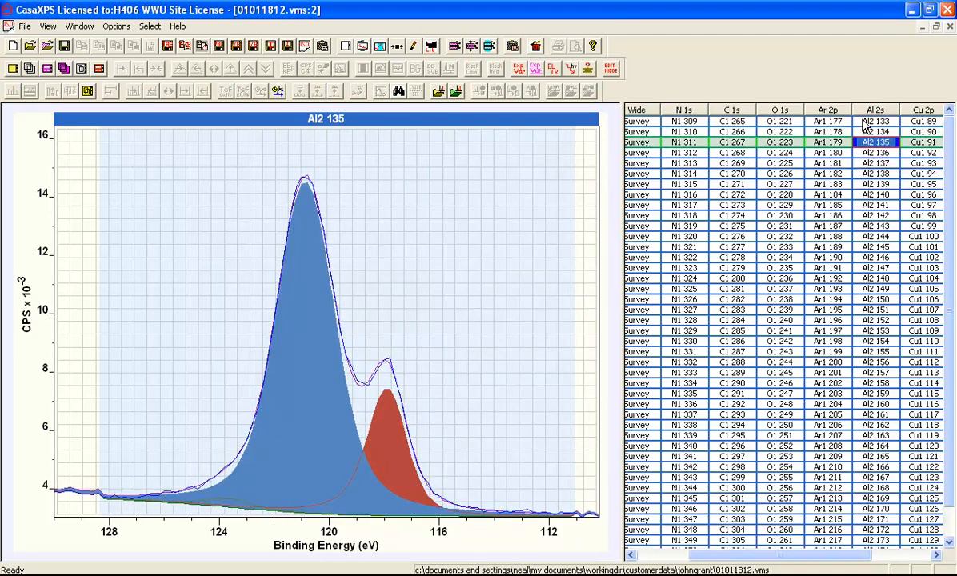
pyautogui.press('Down')
pyautogui.press('Down')
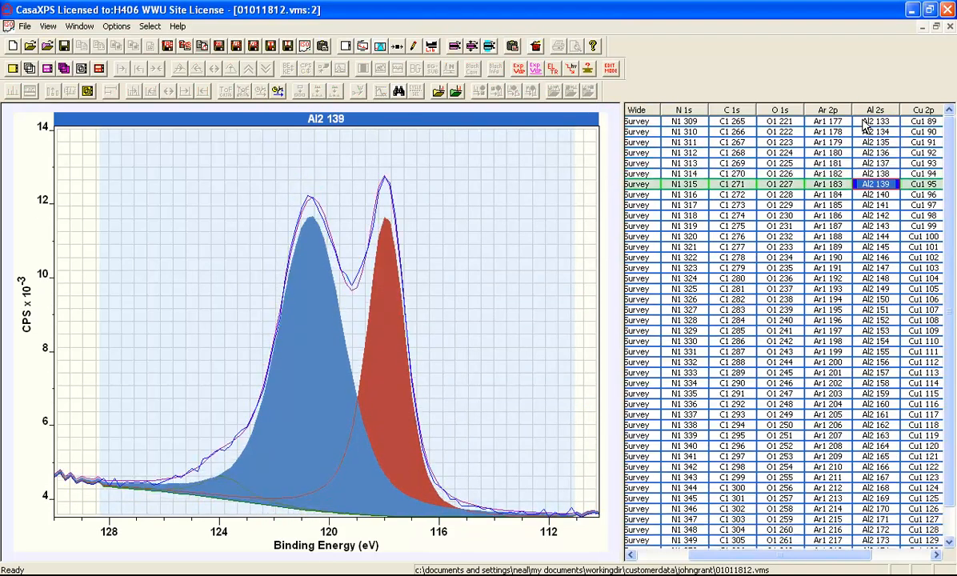
pyautogui.press('Down')
pyautogui.press('Down')
pyautogui.press('Down')
pyautogui.press('Down')
pyautogui.press('Down')
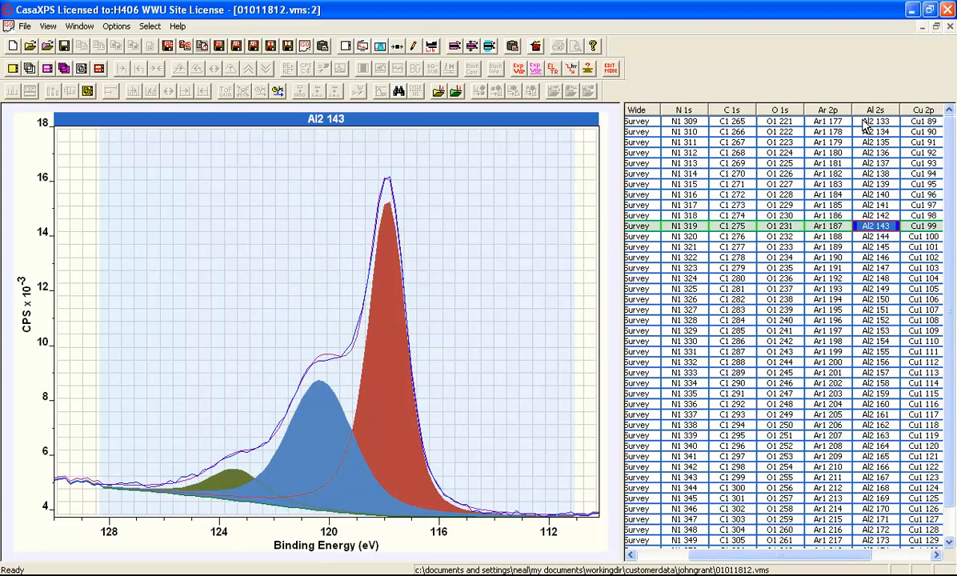
pyautogui.press('Up')
pyautogui.press('Up')
pyautogui.press('Up')
pyautogui.press('Up')
pyautogui.press('Up')
pyautogui.press('Up')
pyautogui.press('Up')
pyautogui.press('Up')
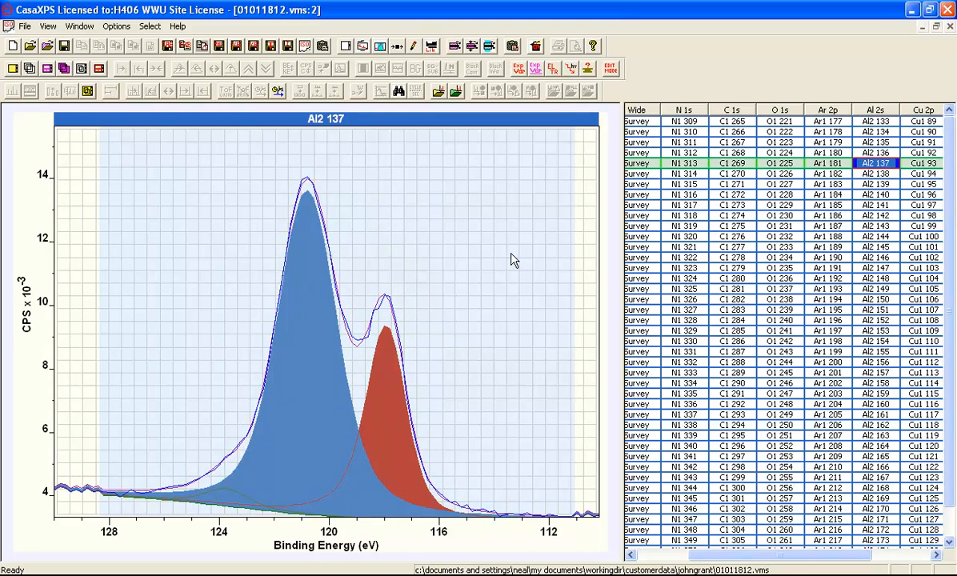
# - Update the tagged regions' RSFs with the Effective RSFs from the components for all spectra in the Wide and Al 2s columns
pyautogui.click(639, 112)
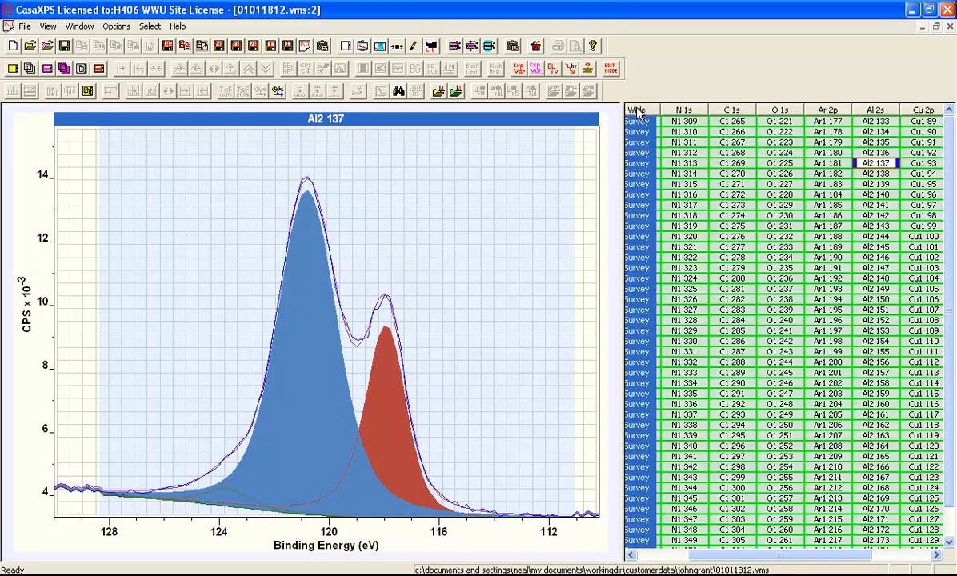
pyautogui.click(876, 112)
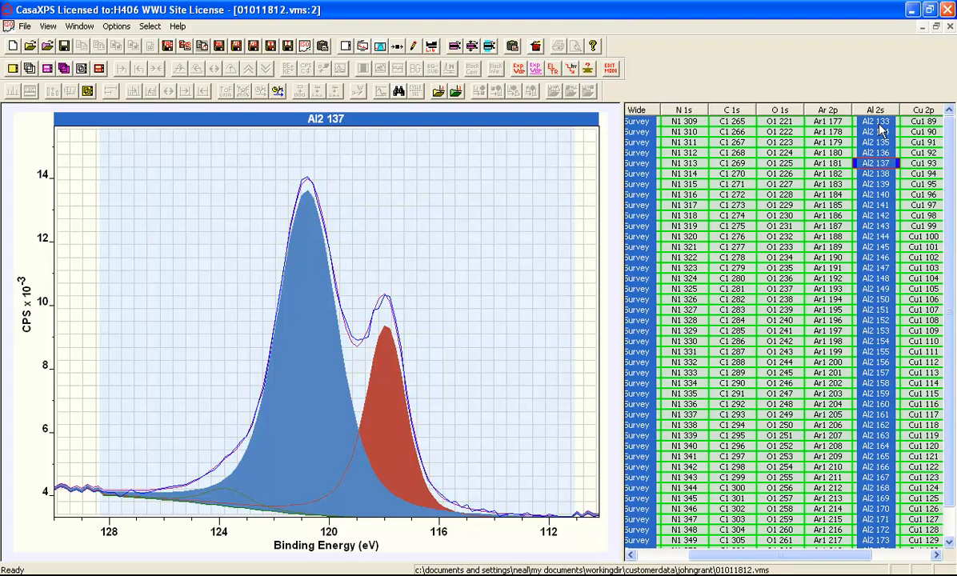
pyautogui.click(387, 50)
pyautogui.click(496, 111)
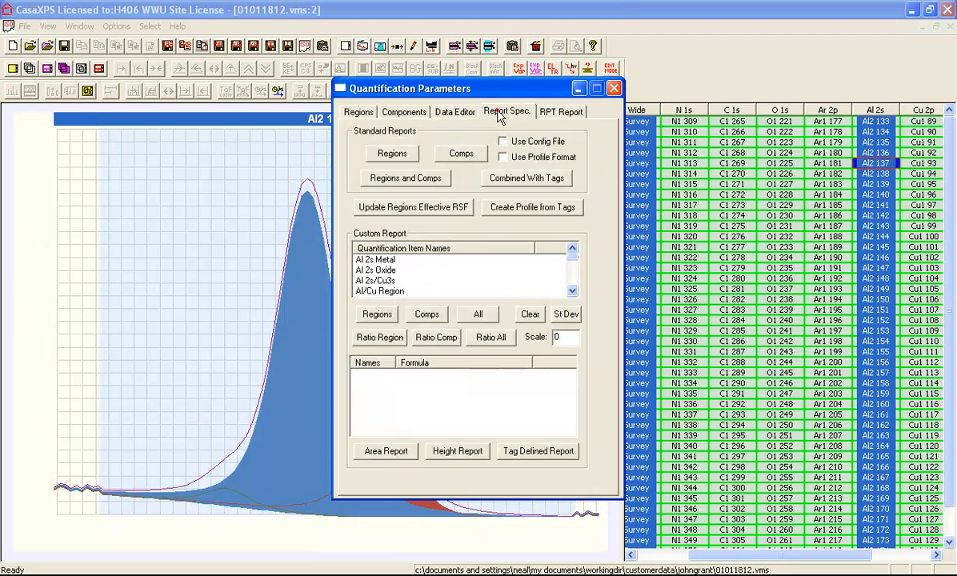
pyautogui.moveTo(467, 93); pyautogui.dragTo(496, 93)
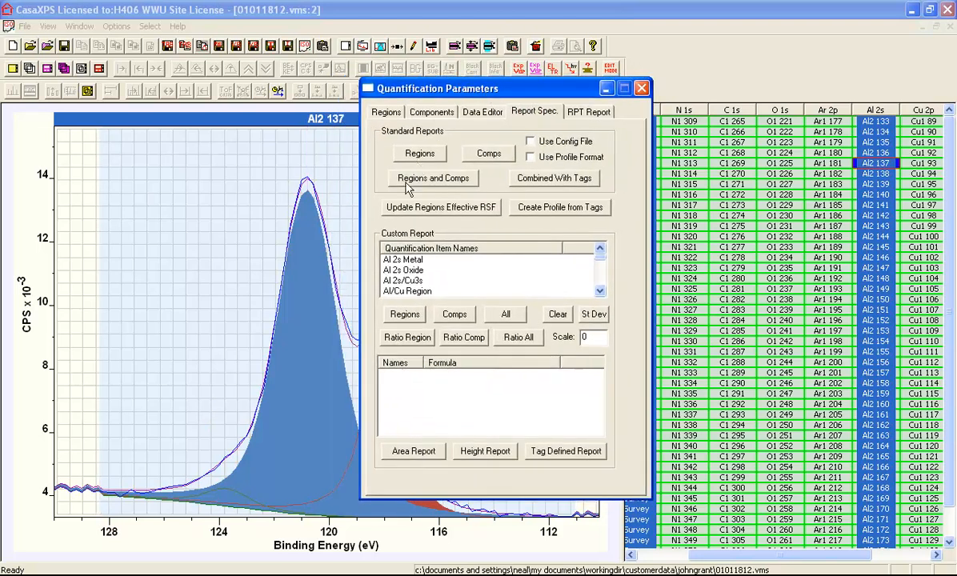
pyautogui.click(413, 208)
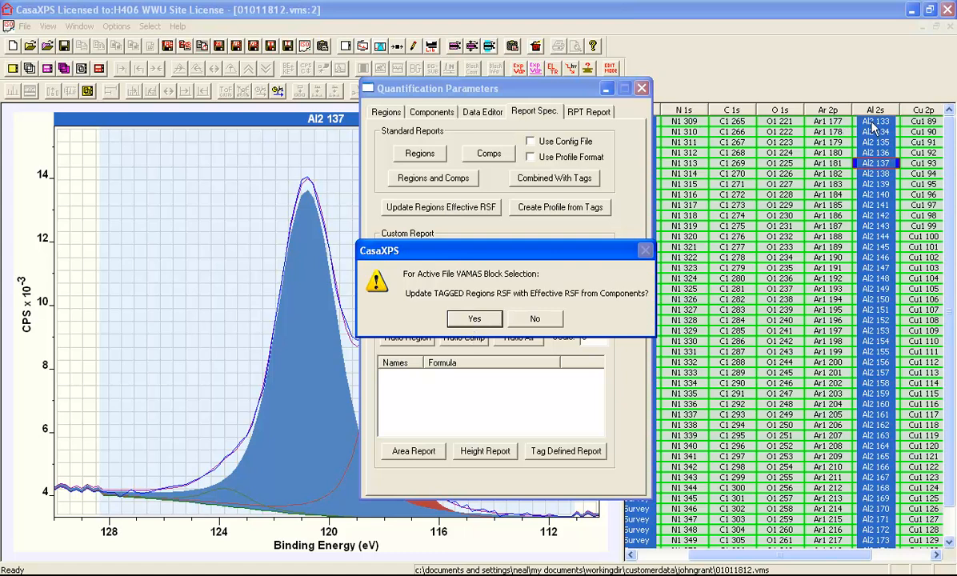
pyautogui.click(470, 320)
# - Display the region parameters of the Survey beside N1 309 to inspect the R.S.F. of its Al 2s/Cu3s region
pyautogui.moveTo(497, 90); pyautogui.dragTo(403, 98)
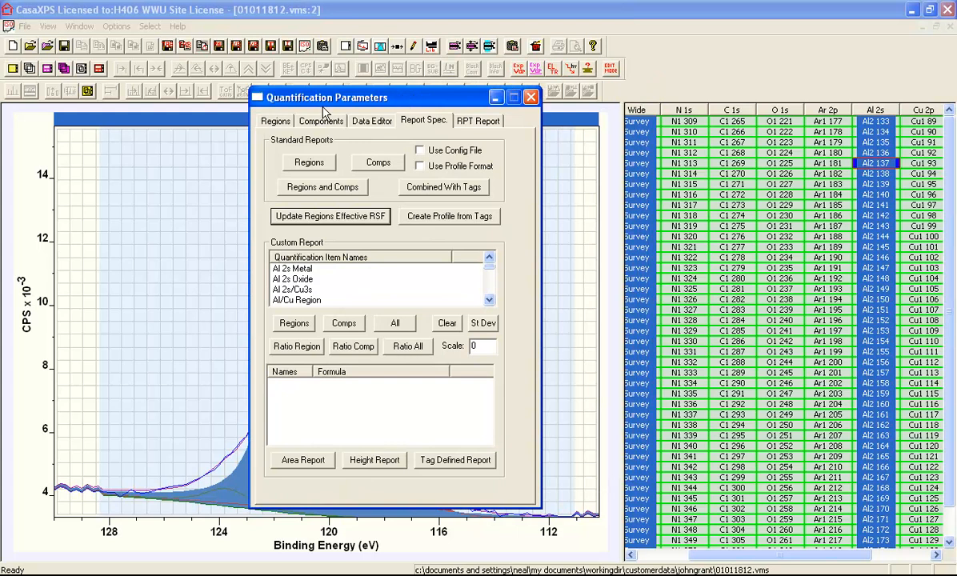
pyautogui.click(275, 121)
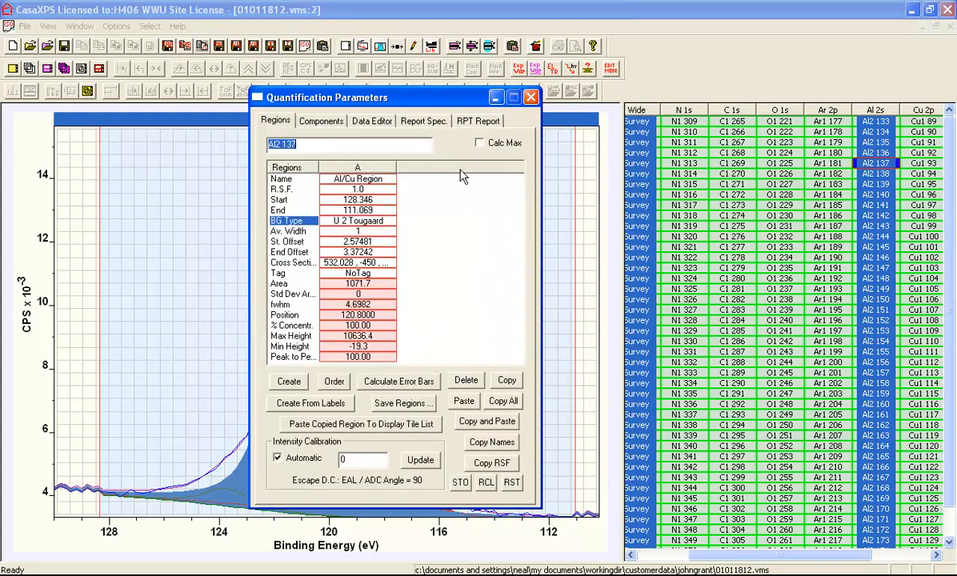
pyautogui.click(634, 121)
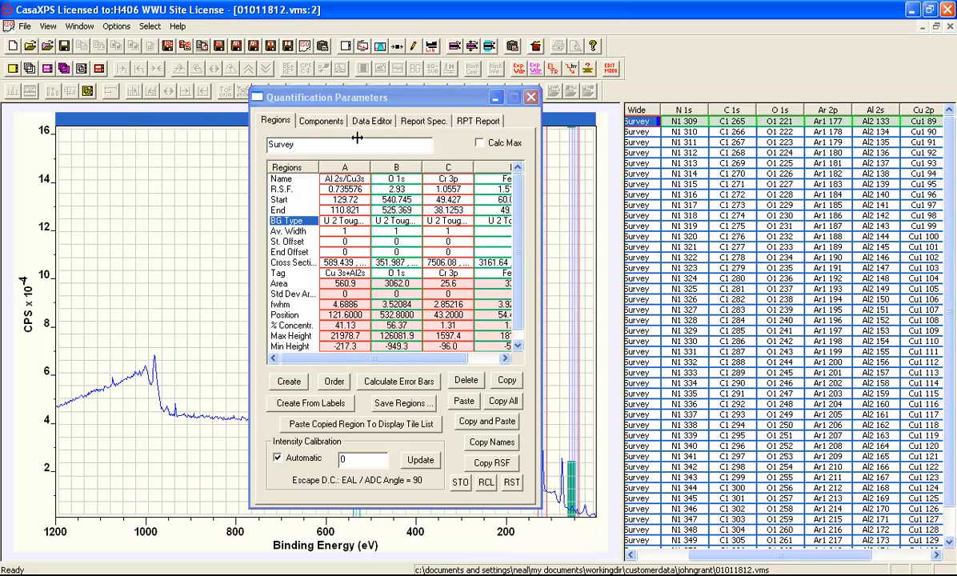
# - Examine the Al 2s/Cu3s region's R.S.F. through the Survey spectra down to the row of N1 337, and display the peak model of Al2 161
pyautogui.click(336, 190)
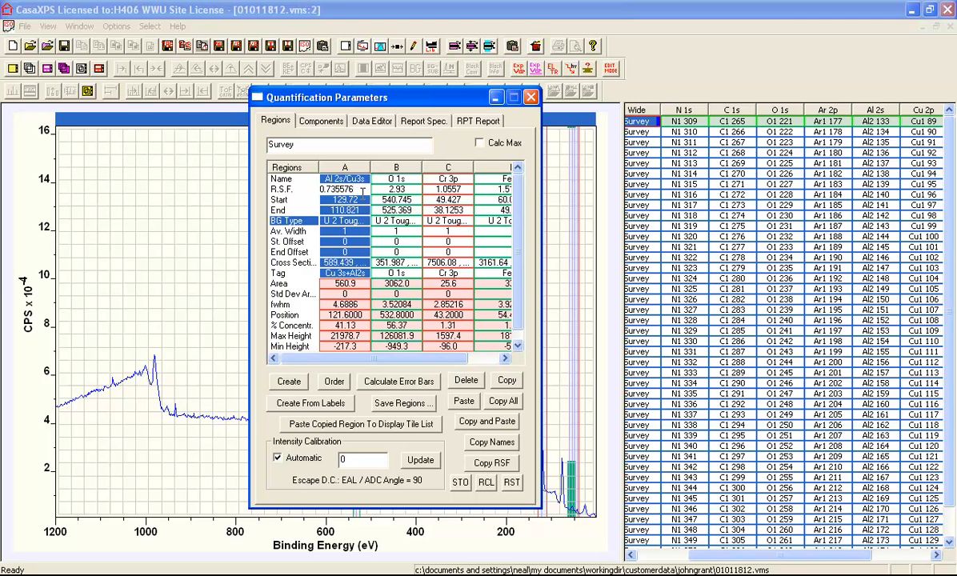
pyautogui.click(425, 14)
pyautogui.press('pagedown')
pyautogui.press('pagedown')
pyautogui.press('pagedown')
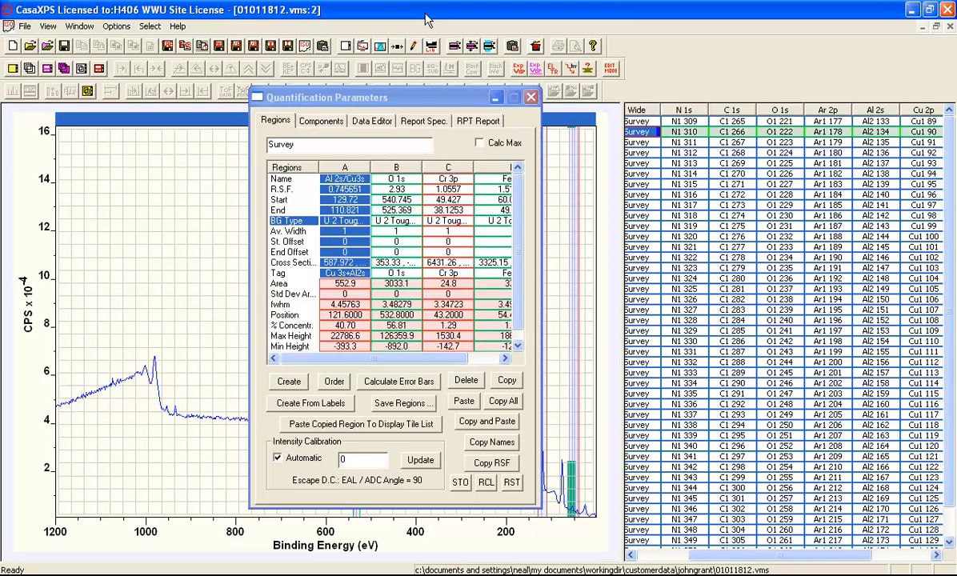
pyautogui.press('pagedown')
pyautogui.press('pagedown')
pyautogui.press('pagedown')
pyautogui.press('pagedown')
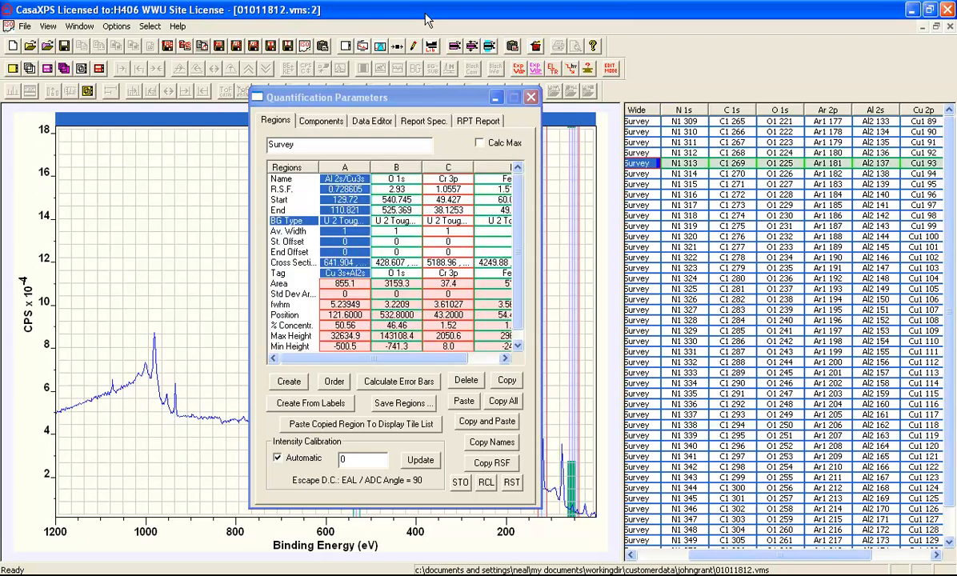
pyautogui.press('pagedown')
pyautogui.press('pagedown')
pyautogui.press('pagedown')
pyautogui.press('pagedown')
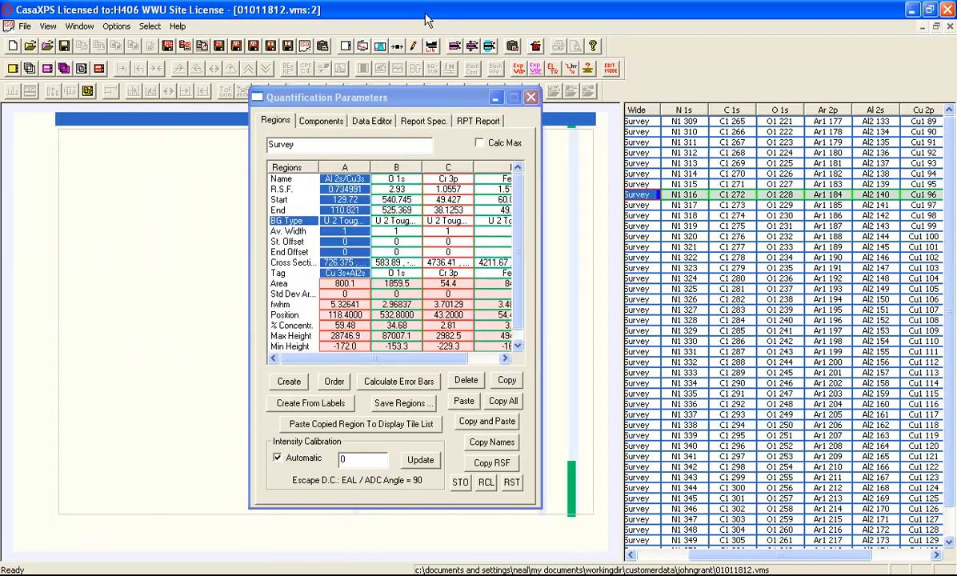
pyautogui.press('pagedown')
pyautogui.press('pagedown')
pyautogui.press('pagedown')
pyautogui.press('pagedown')
pyautogui.press('pagedown')
pyautogui.press('pagedown')
pyautogui.press('pagedown')
pyautogui.press('pagedown')
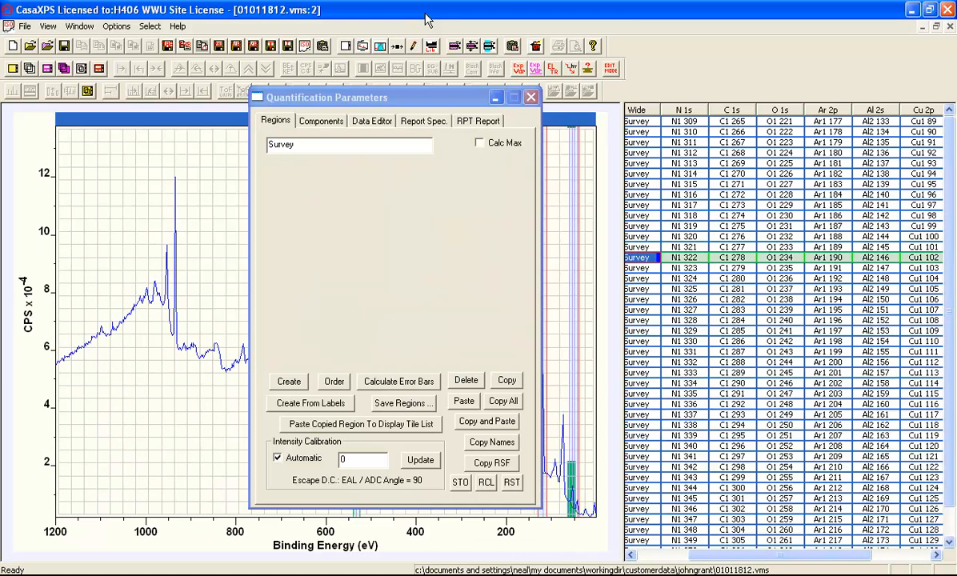
pyautogui.press('pagedown')
pyautogui.press('pagedown')
pyautogui.press('pagedown')
pyautogui.press('pagedown')
pyautogui.press('pagedown')
pyautogui.press('pagedown')
pyautogui.press('pagedown')
pyautogui.press('pagedown')
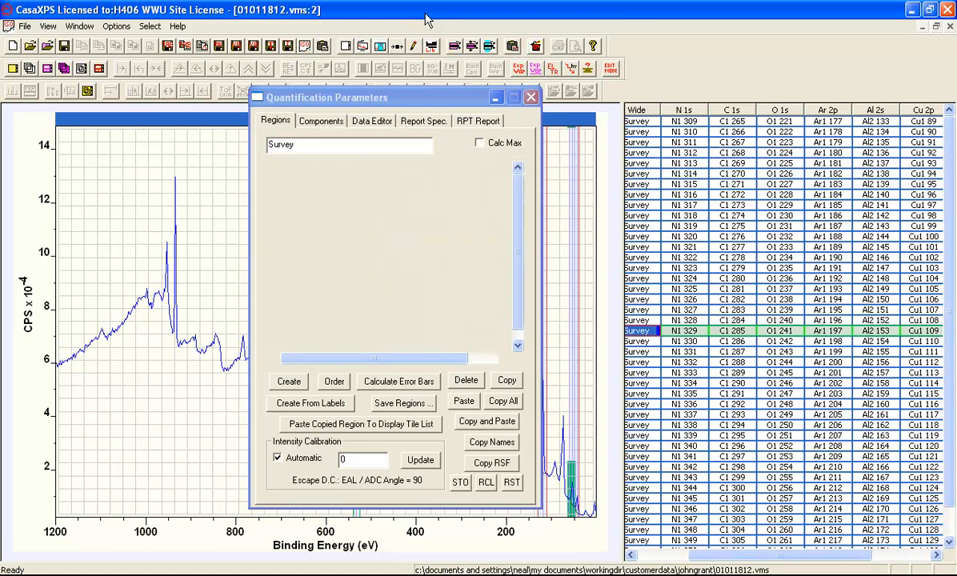
pyautogui.press('pagedown')
pyautogui.press('pagedown')
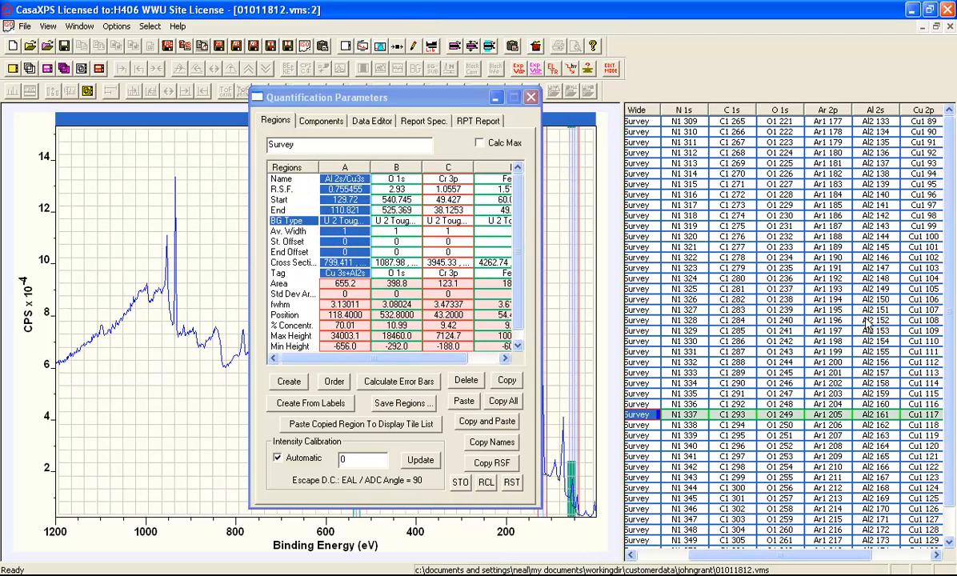
pyautogui.click(877, 418)
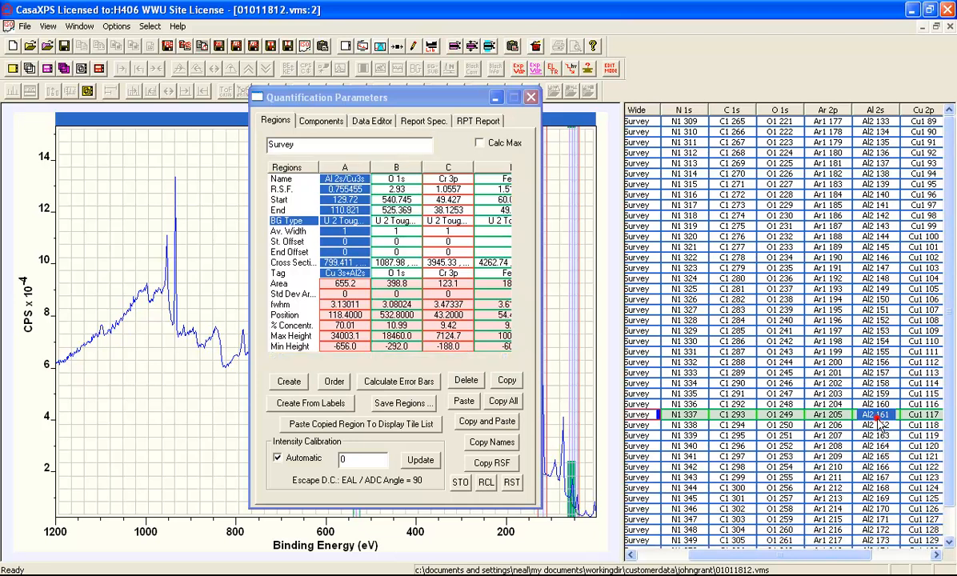
pyautogui.click(530, 98)
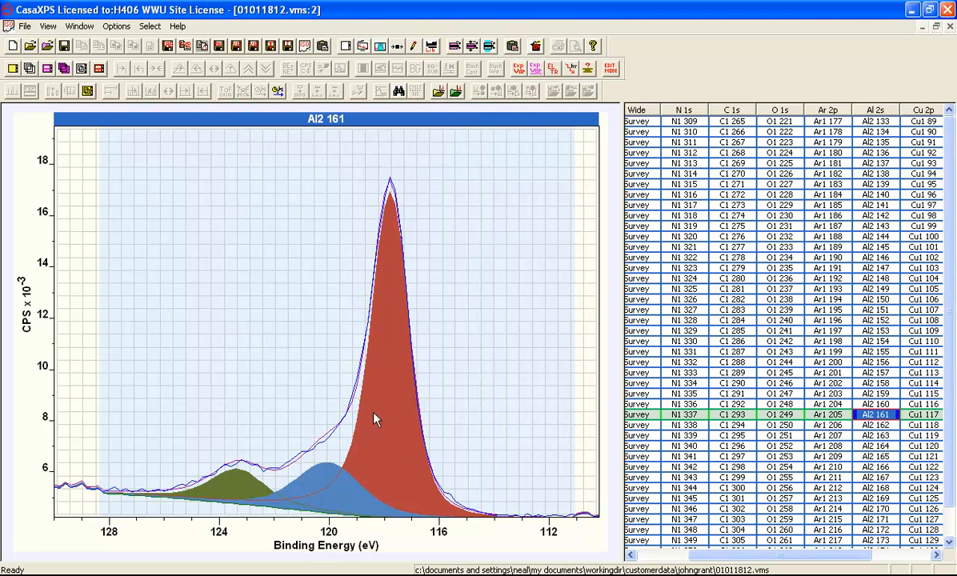
# - Create a depth profile from the tags for all spectra in the Wide and Al 2s columns, and close the quantification parameters
pyautogui.click(637, 110)
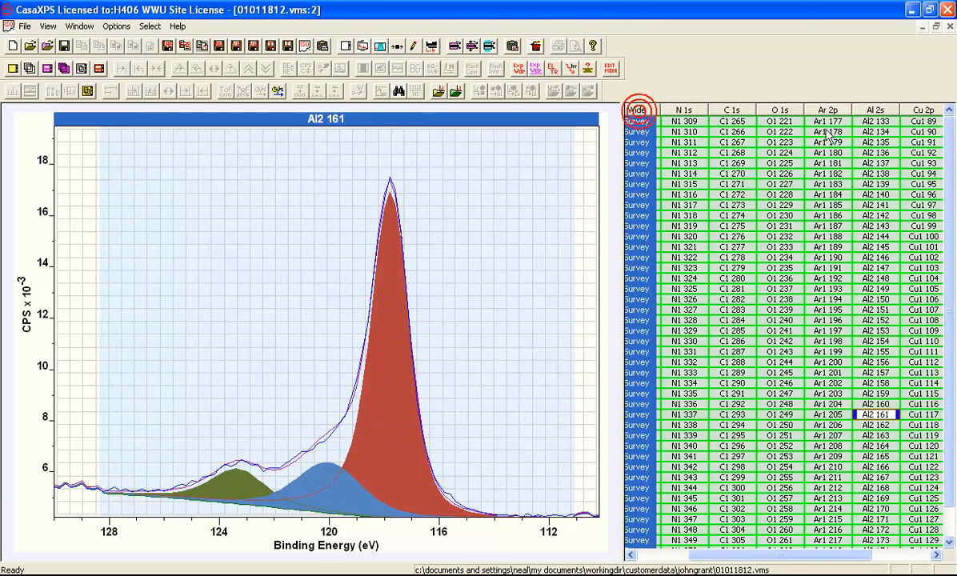
pyautogui.click(876, 112)
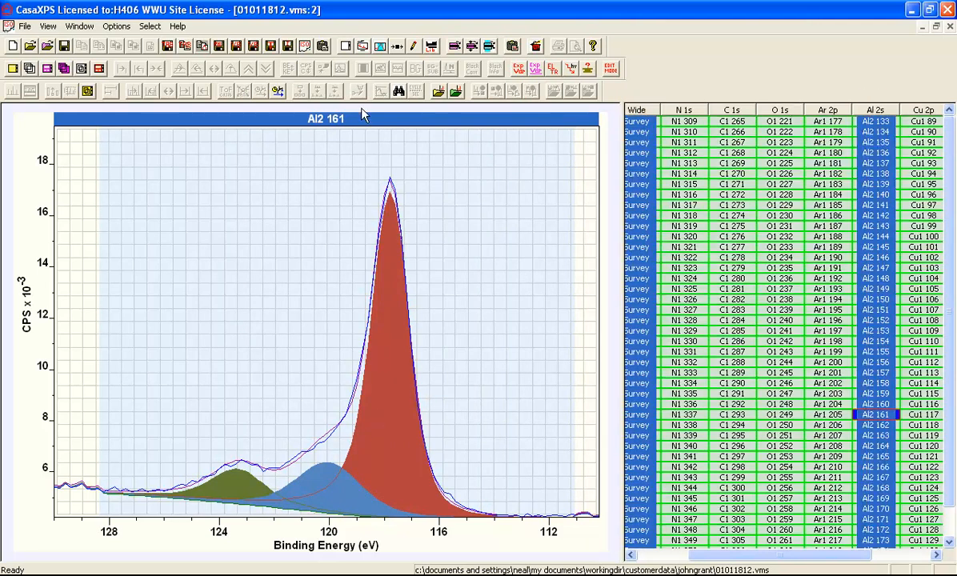
pyautogui.click(380, 45)
pyautogui.moveTo(389, 67); pyautogui.dragTo(654, 131)
pyautogui.click(723, 148)
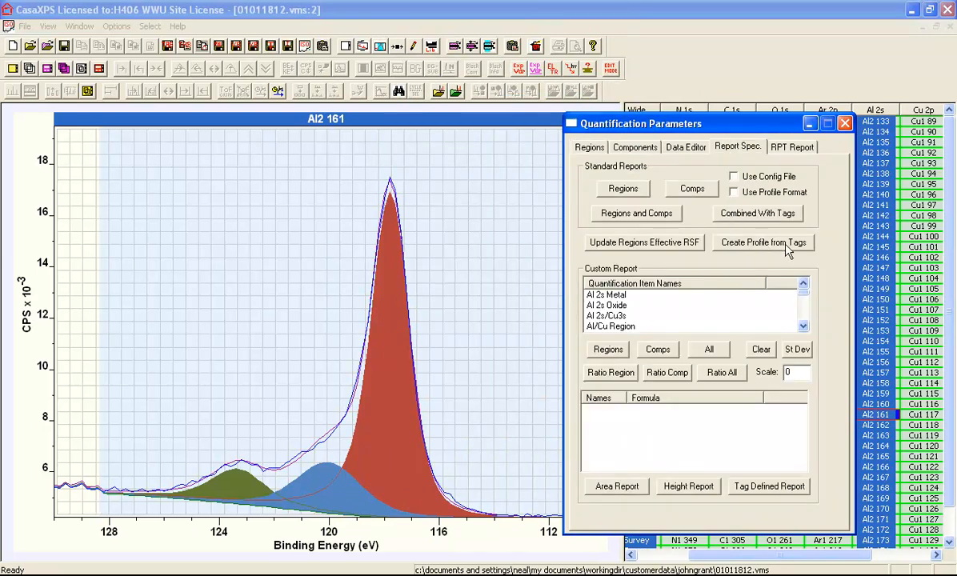
pyautogui.moveTo(681, 130); pyautogui.dragTo(402, 133)
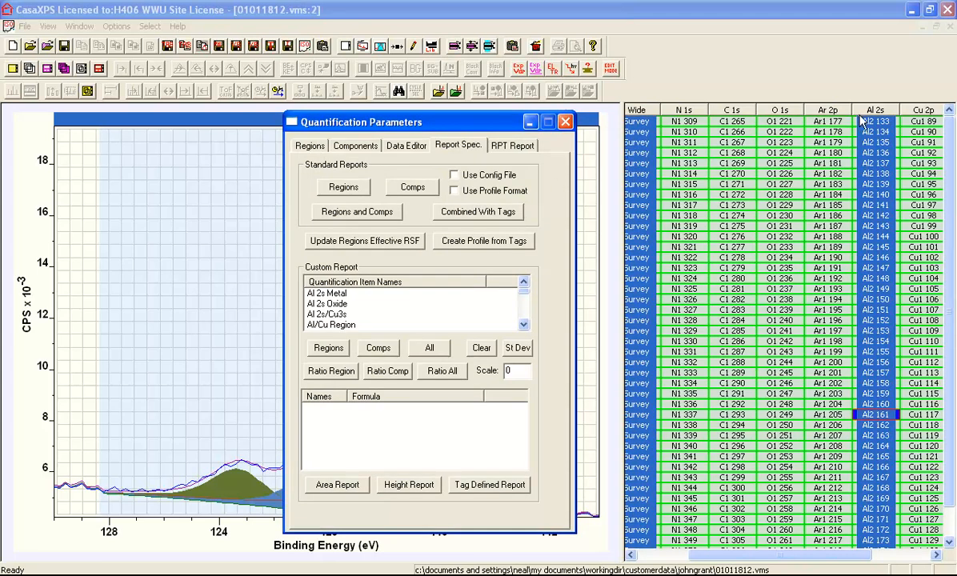
pyautogui.click(472, 243)
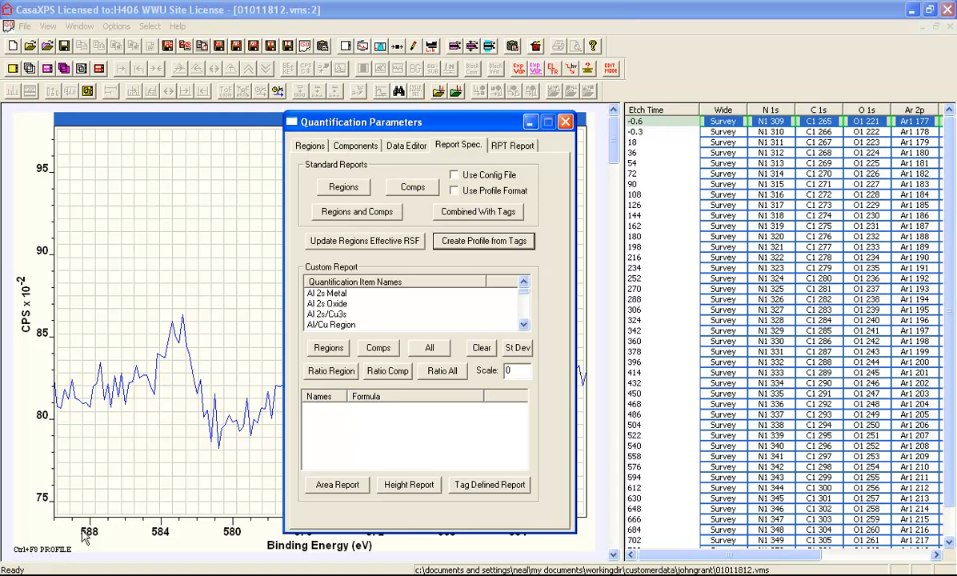
pyautogui.click(565, 122)
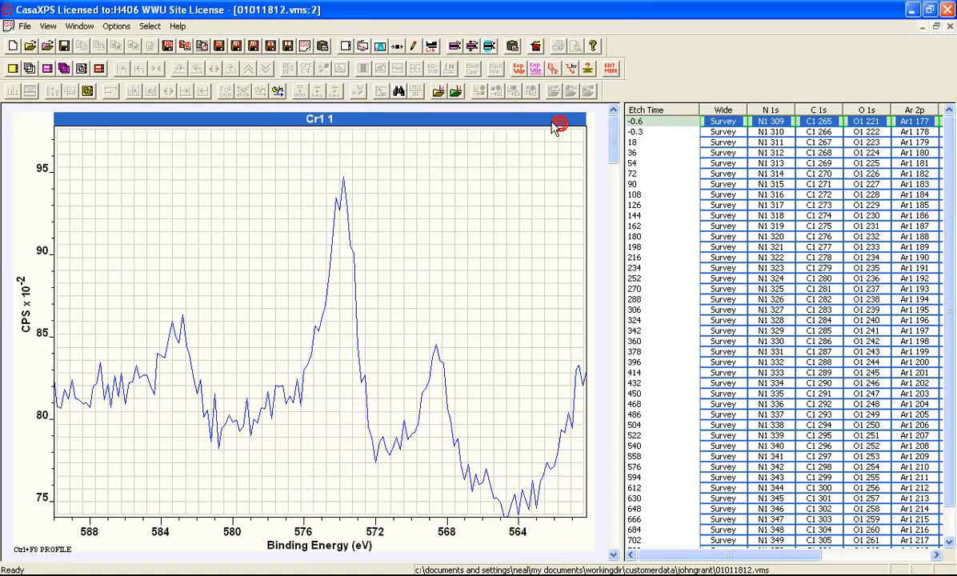
# - View individual spectra at etch times 180 and 144, including C1 276 and C1 274, and switch the display to the generated profile
pyautogui.doubleClick(720, 239)
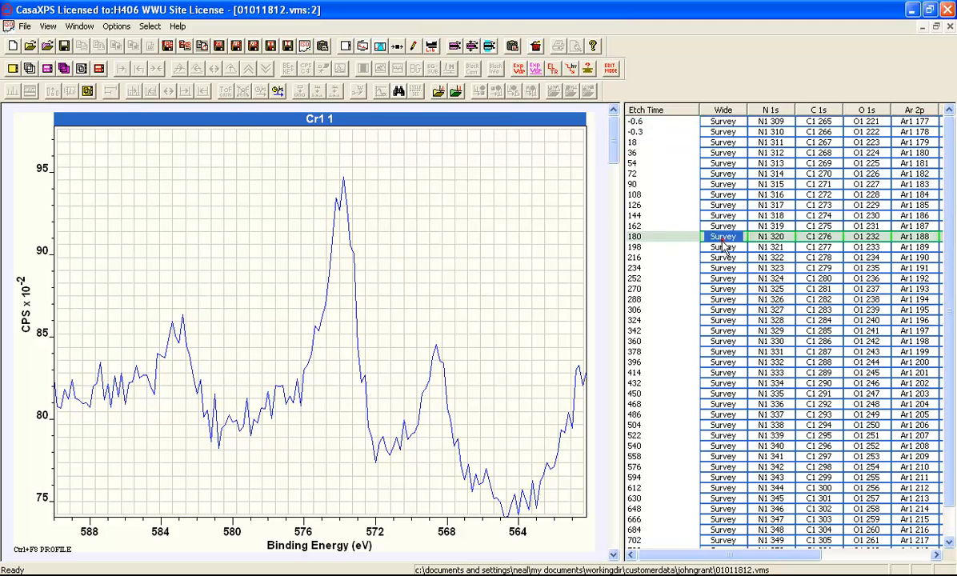
pyautogui.doubleClick(760, 248)
pyautogui.doubleClick(823, 238)
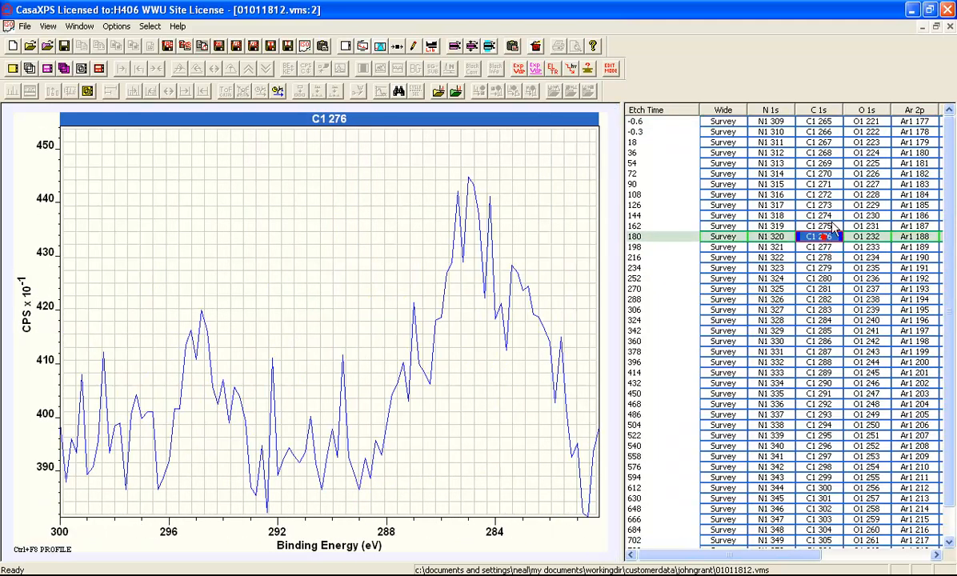
pyautogui.doubleClick(816, 215)
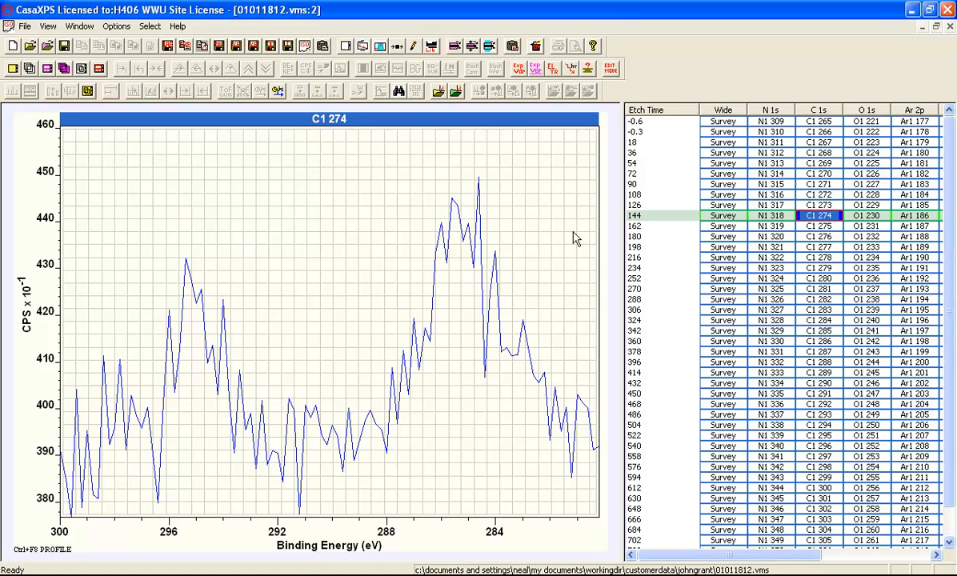
pyautogui.hotkey('ctrl', 'F8')
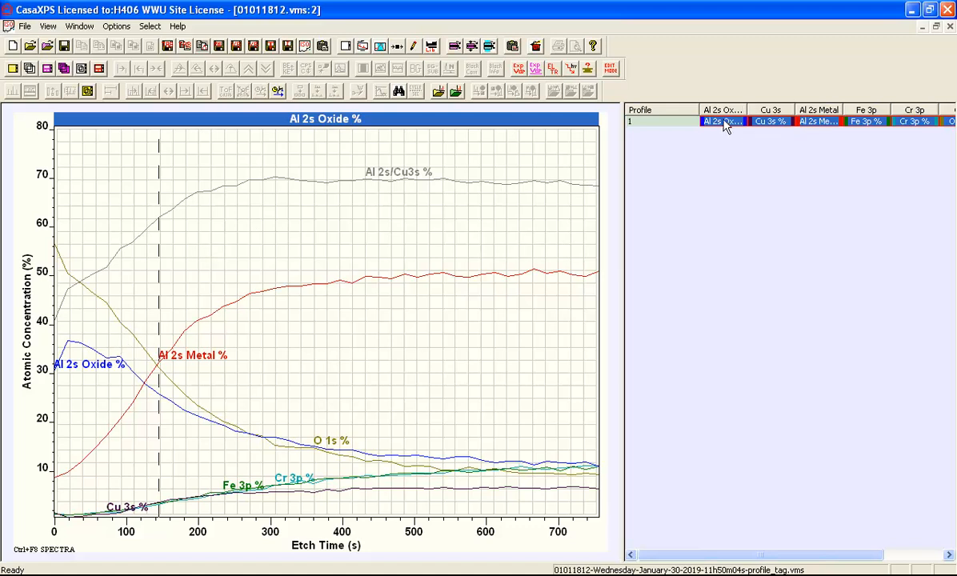
# - Redisplay the atomic concentration profile without the Al 2s/Cu3s curve
pyautogui.moveTo(652, 554); pyautogui.dragTo(822, 554)
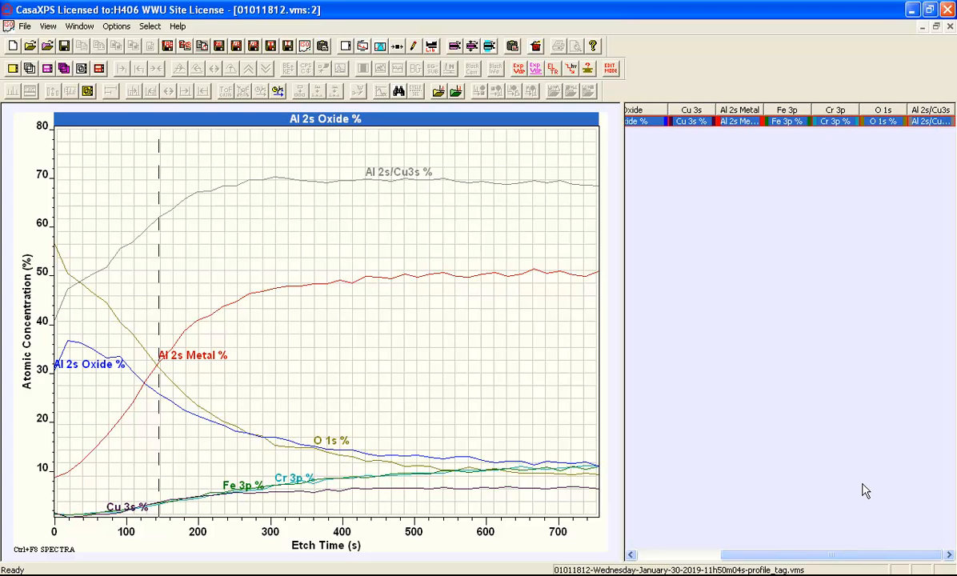
pyautogui.click(929, 123)
pyautogui.click(30, 69)
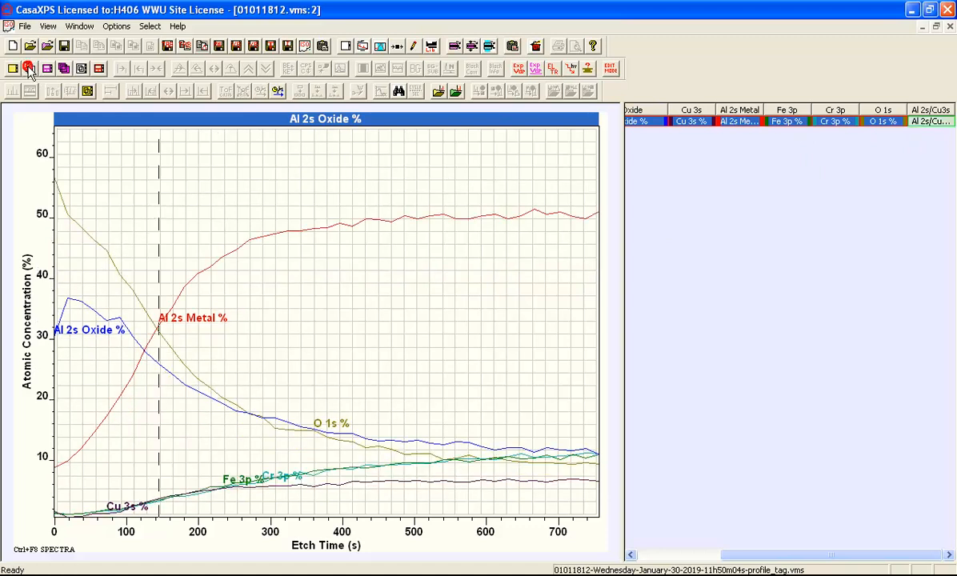